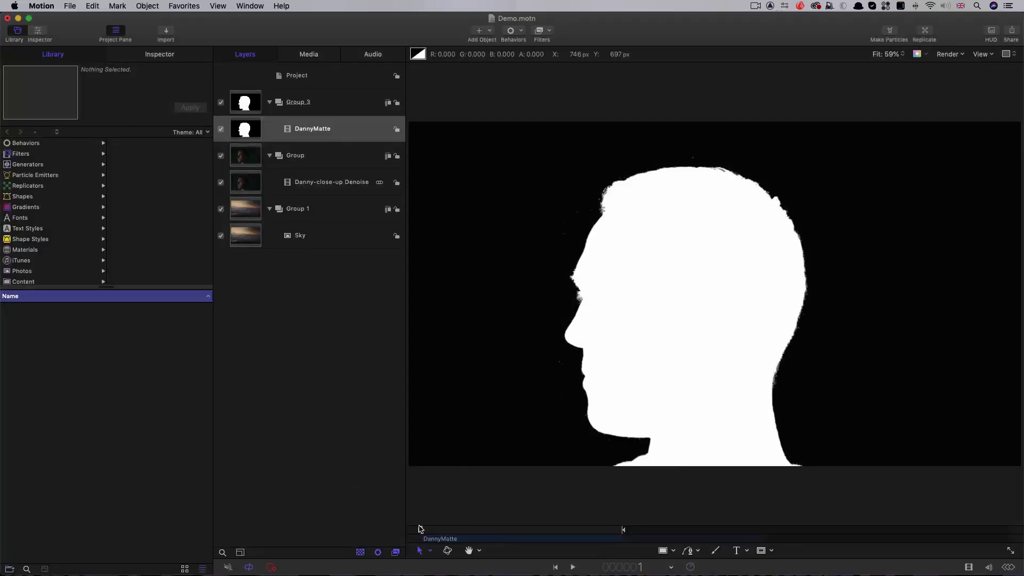
Step: Preview the old matte, then delete the Group 3 matte group
{"action": "left_click_drag", "start_coordinate": [418, 528], "coordinate": [393, 526]}
{"action": "left_click", "coordinate": [189, 73]}
{"action": "left_click", "coordinate": [320, 102]}
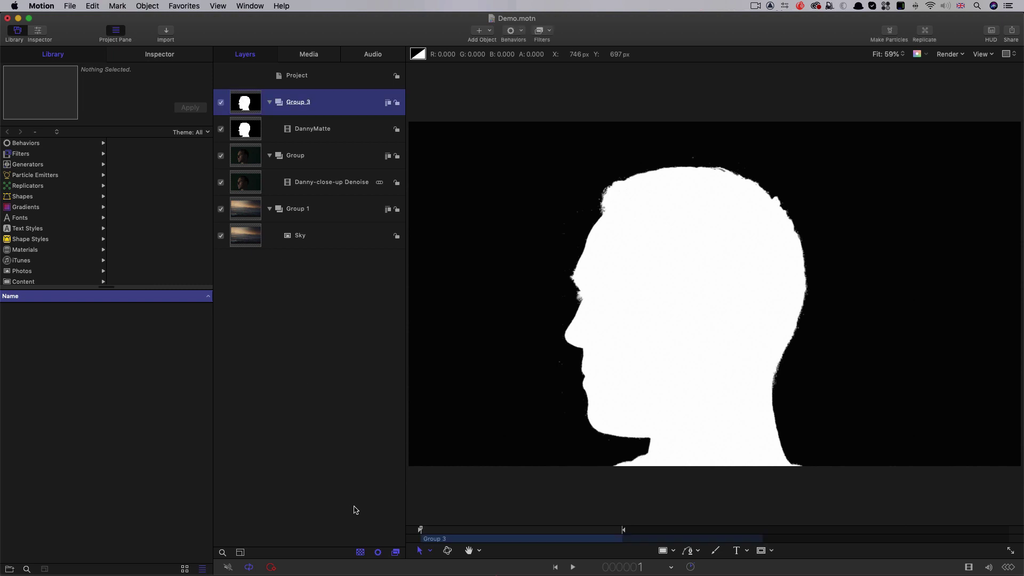
{"action": "key", "text": "Delete"}
{"action": "key", "text": "space"}
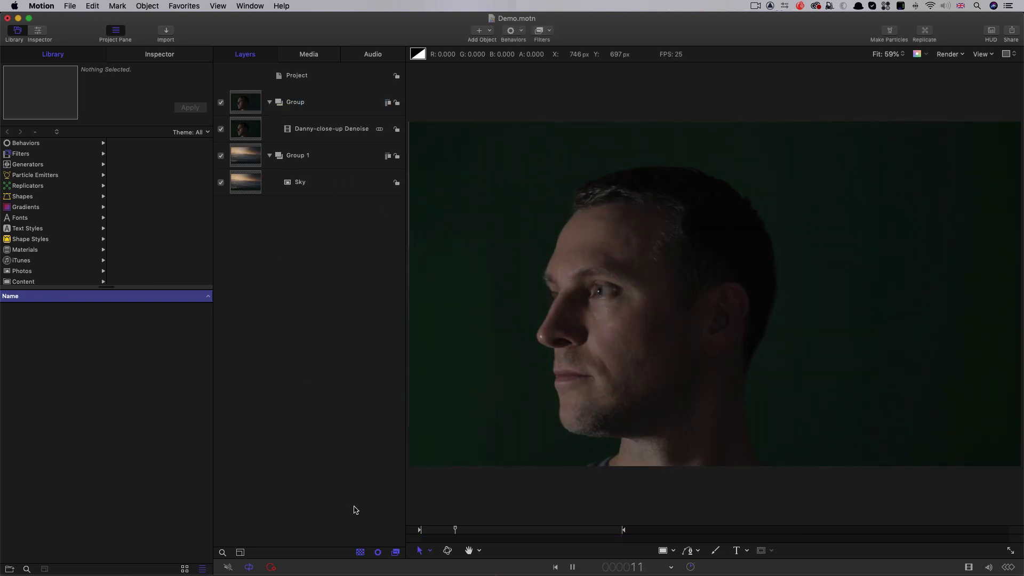
Step: Apply the Keyer filter from Filters > Keying to the close-up footage layer
{"action": "left_click", "coordinate": [320, 129]}
{"action": "left_click", "coordinate": [21, 153]}
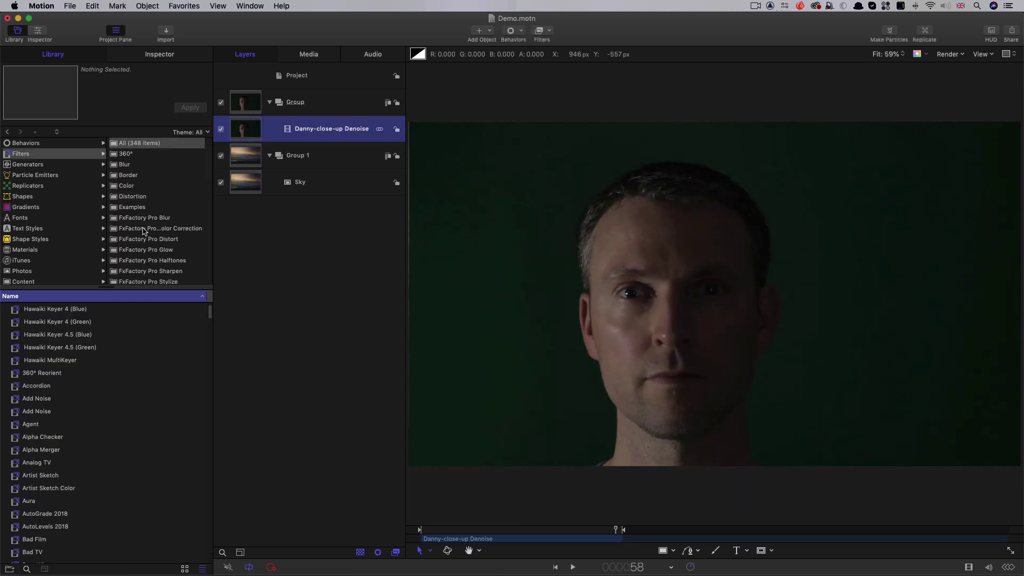
{"action": "scroll", "coordinate": [153, 232], "scroll_direction": "down", "scroll_amount": 8}
{"action": "scroll", "coordinate": [153, 232], "scroll_direction": "down", "scroll_amount": 10}
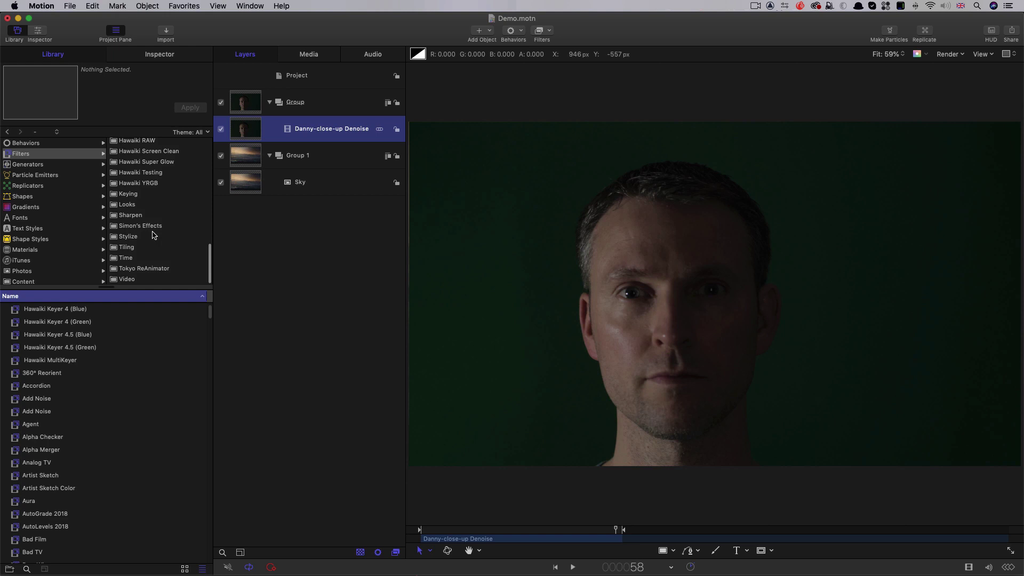
{"action": "left_click", "coordinate": [139, 194]}
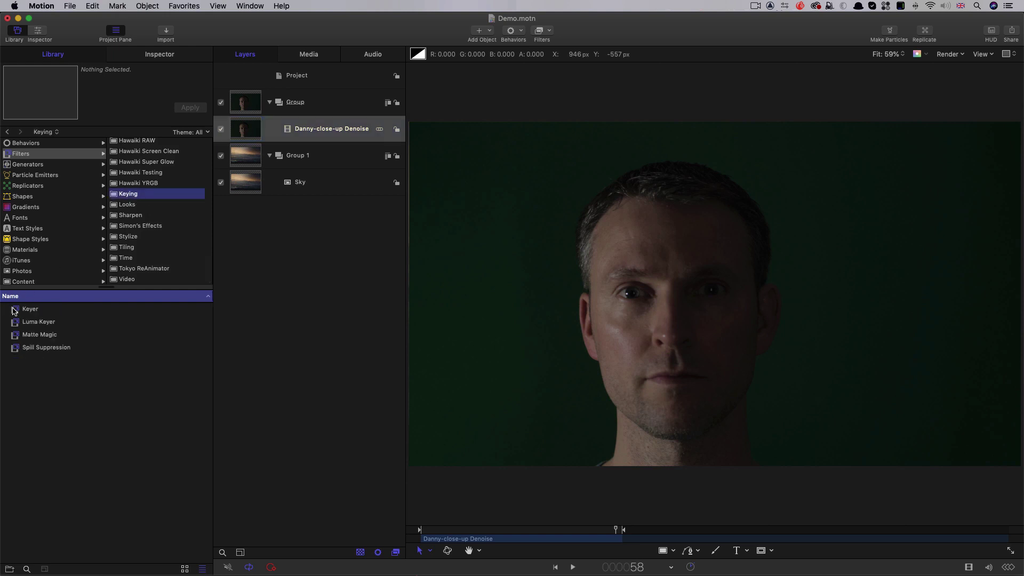
{"action": "left_click_drag", "start_coordinate": [15, 309], "coordinate": [249, 132]}
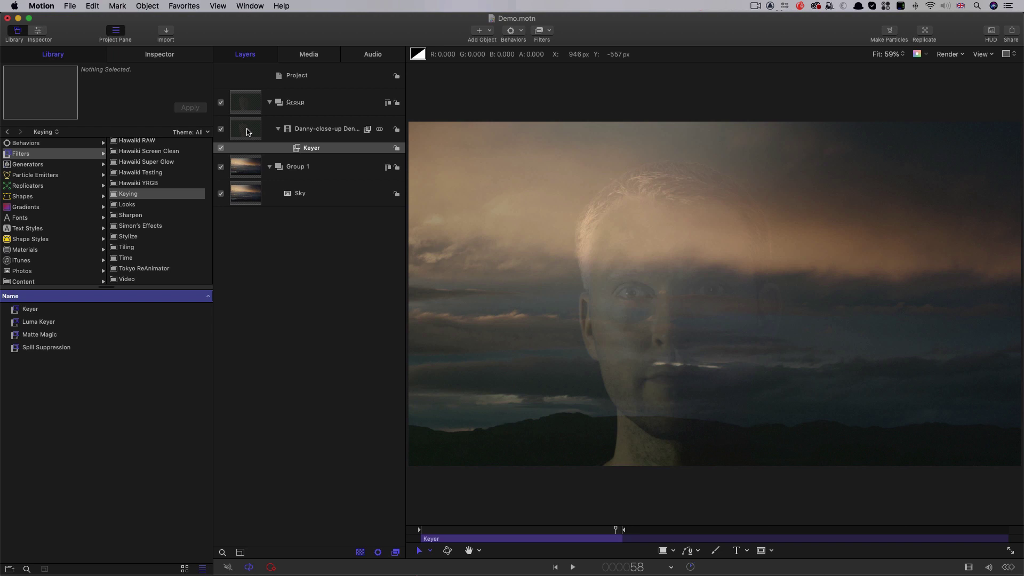
Step: Turn on canvas overlays and set the Keyer's View to Original
{"action": "left_click", "coordinate": [247, 148]}
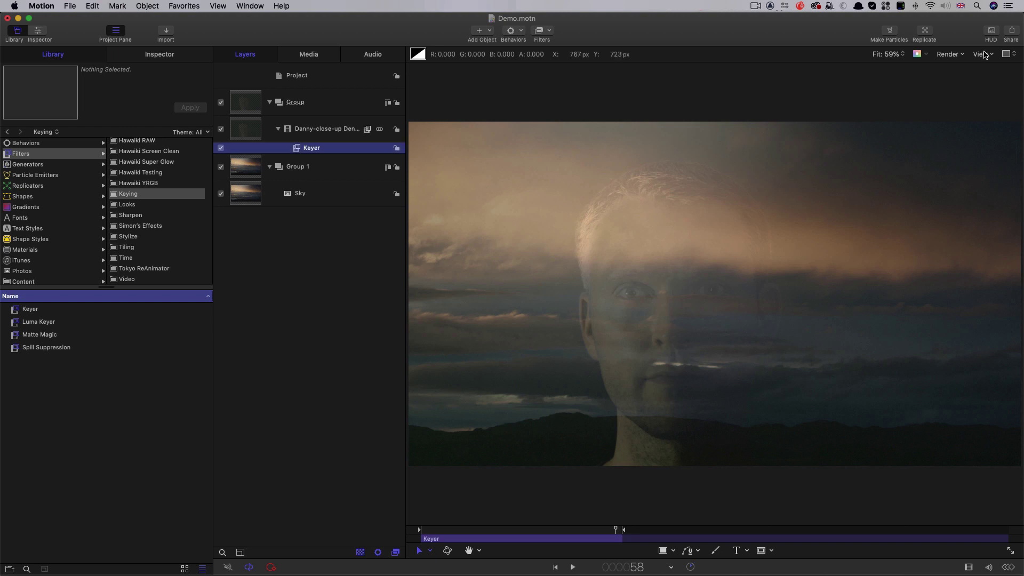
{"action": "left_click", "coordinate": [982, 53]}
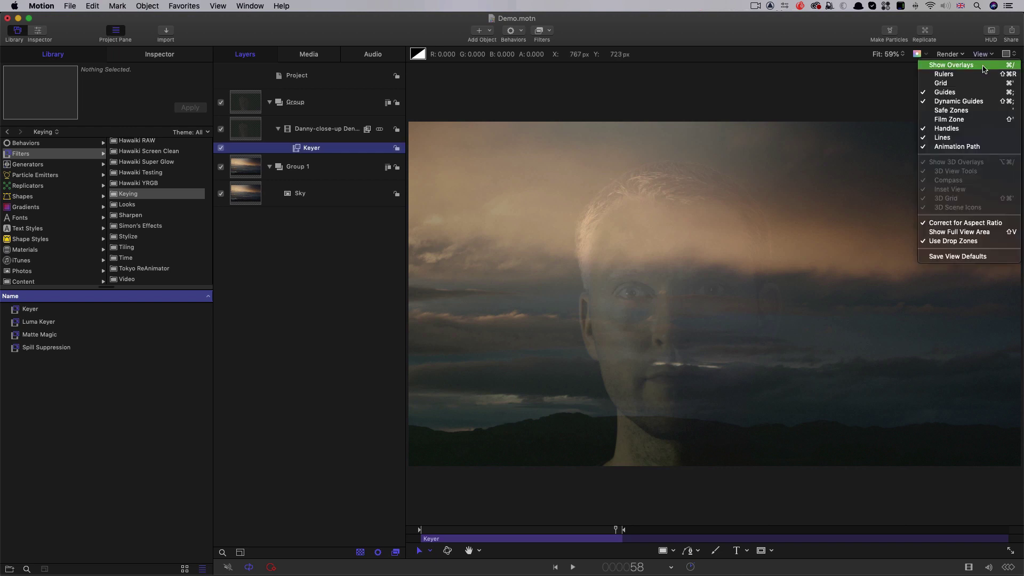
{"action": "left_click", "coordinate": [985, 65]}
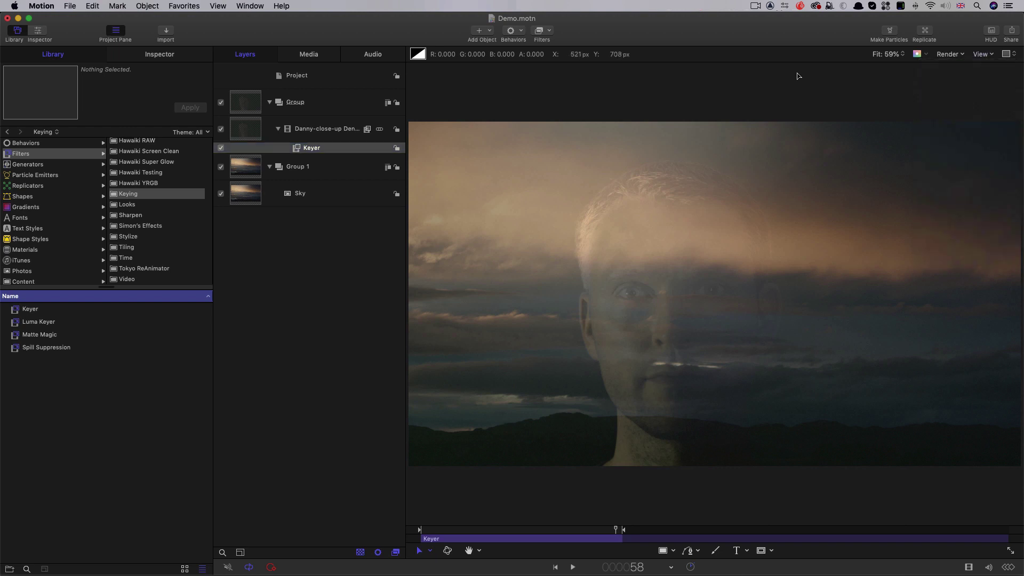
{"action": "left_click", "coordinate": [163, 54]}
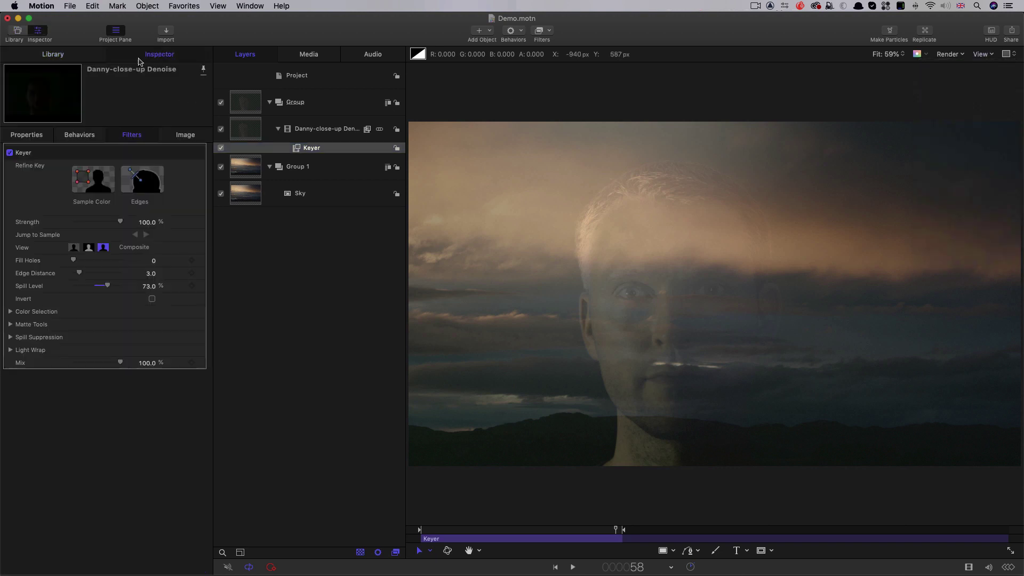
{"action": "left_click", "coordinate": [104, 248]}
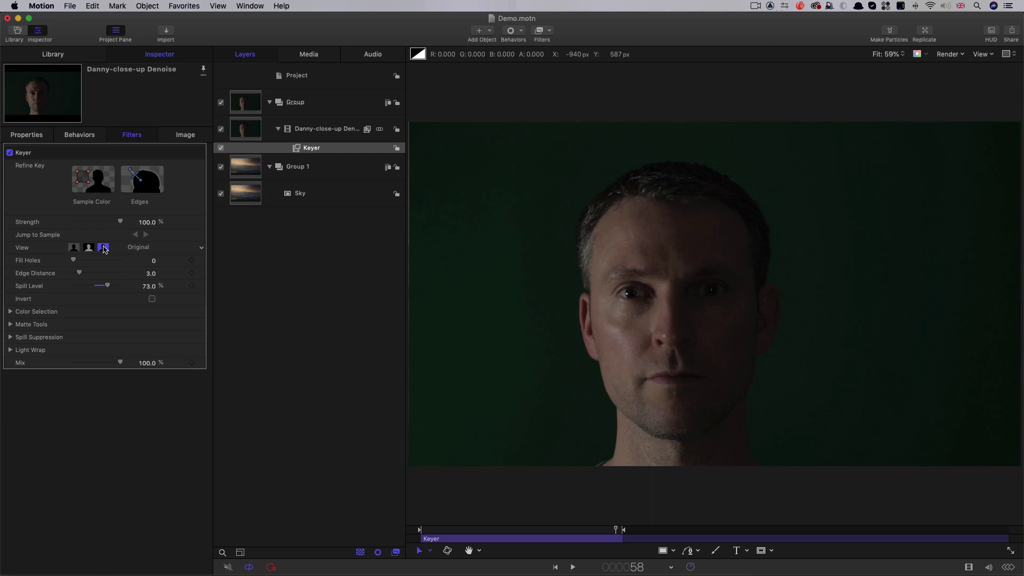
Step: Sample the green backdrop beside the face, then switch the Keyer View to Matte
{"action": "left_click", "coordinate": [89, 183]}
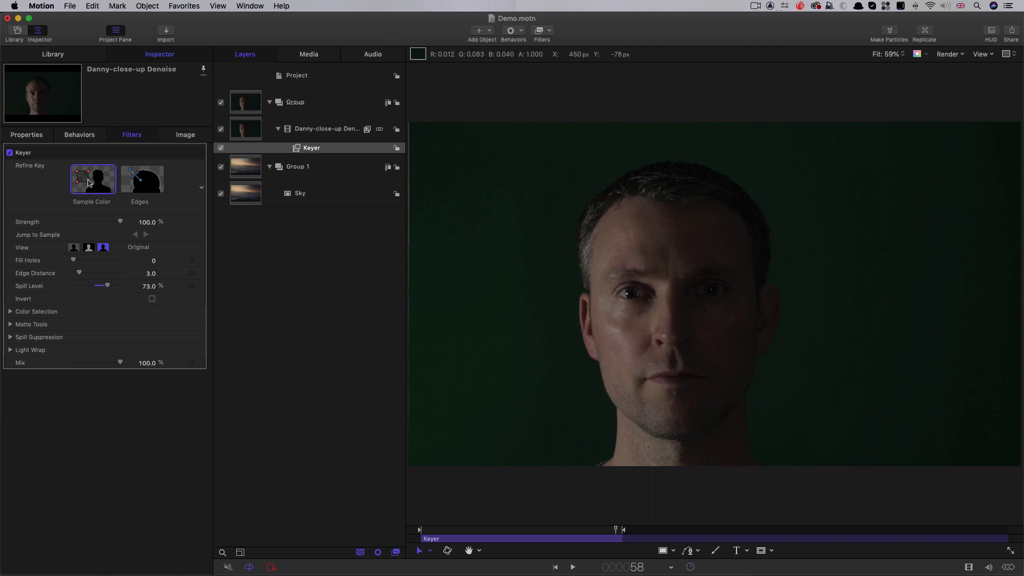
{"action": "left_click_drag", "start_coordinate": [435, 145], "coordinate": [534, 430]}
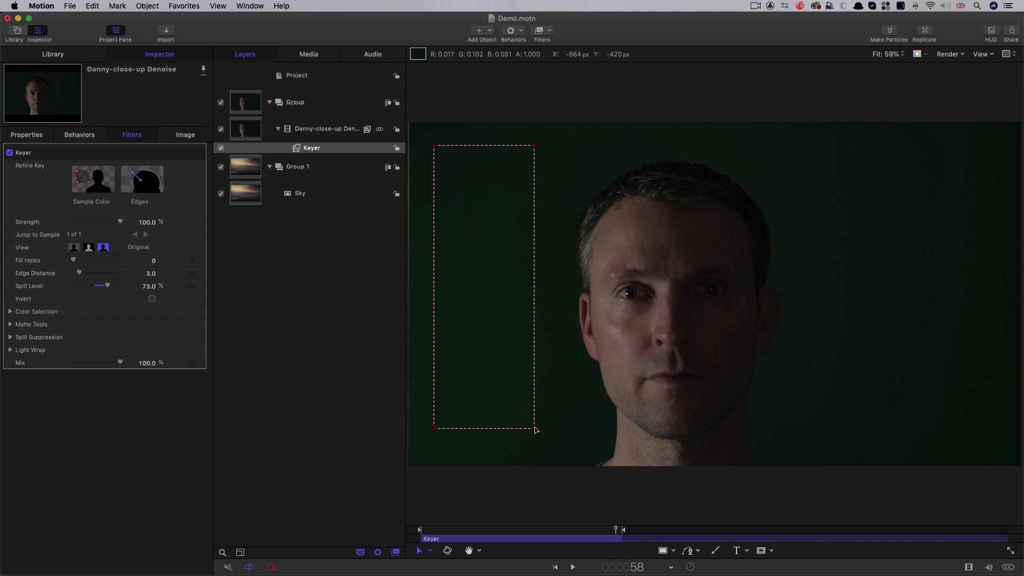
{"action": "left_click_drag", "start_coordinate": [615, 530], "coordinate": [486, 530]}
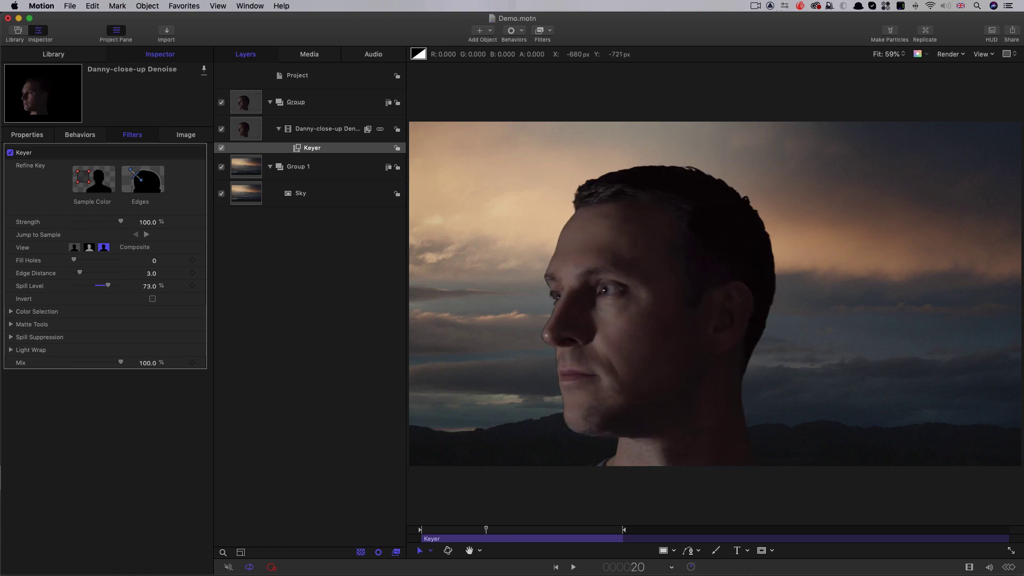
{"action": "left_click", "coordinate": [90, 248]}
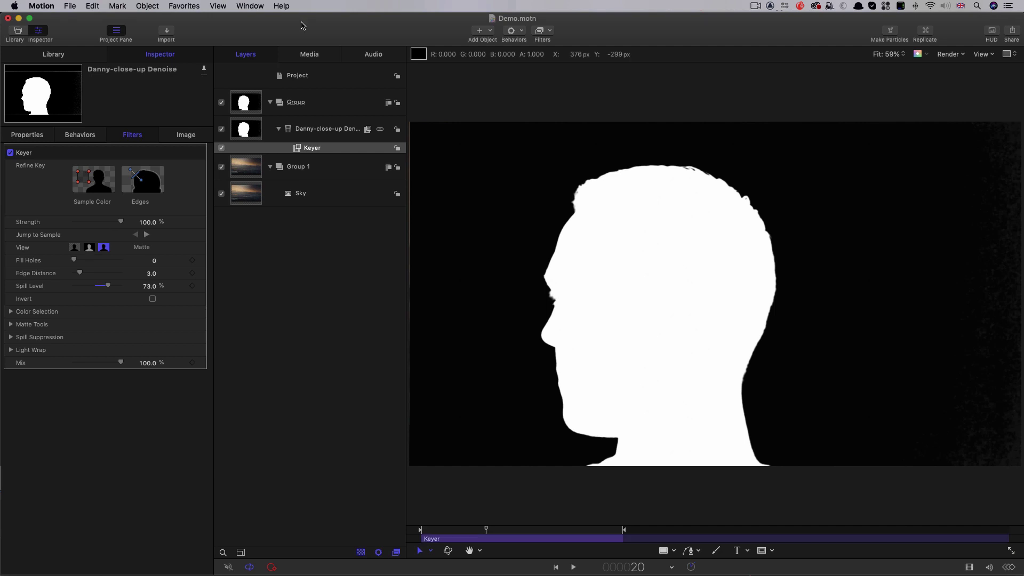
Step: Add a Filters > Color > Gamma filter to the footage and set Gamma to 5.0
{"action": "left_click", "coordinate": [553, 31]}
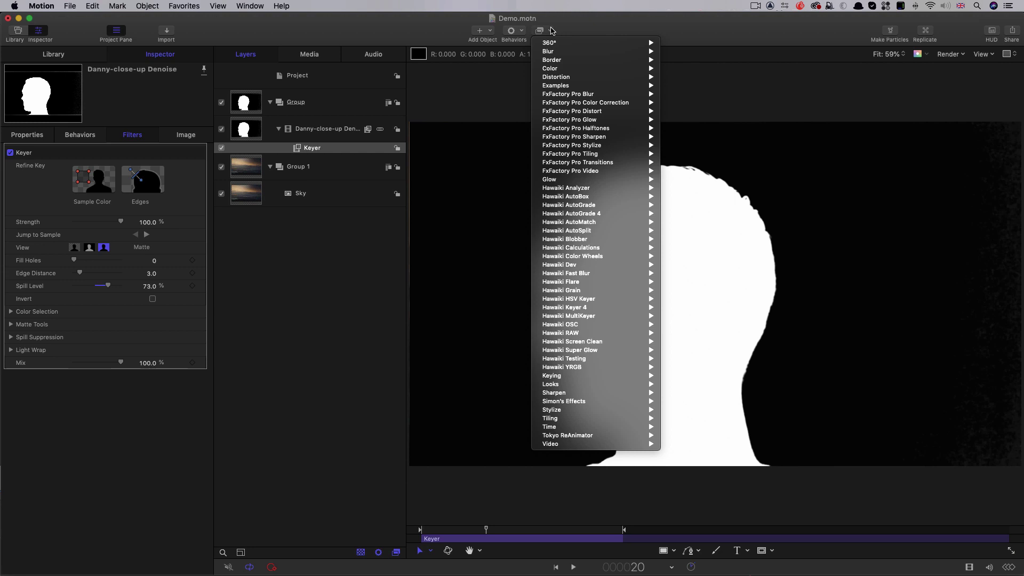
{"action": "mouse_move", "coordinate": [552, 70]}
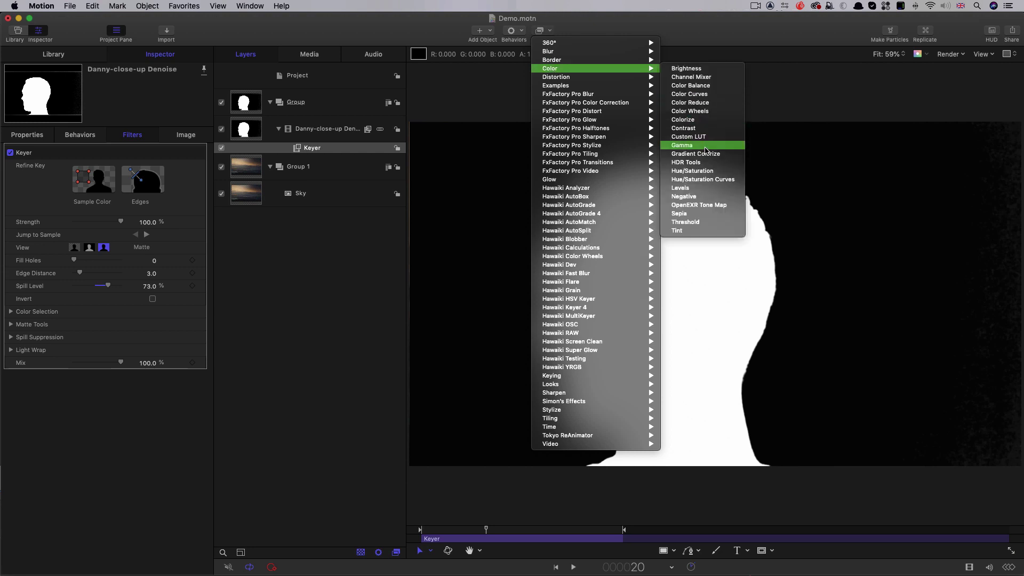
{"action": "left_click", "coordinate": [702, 145]}
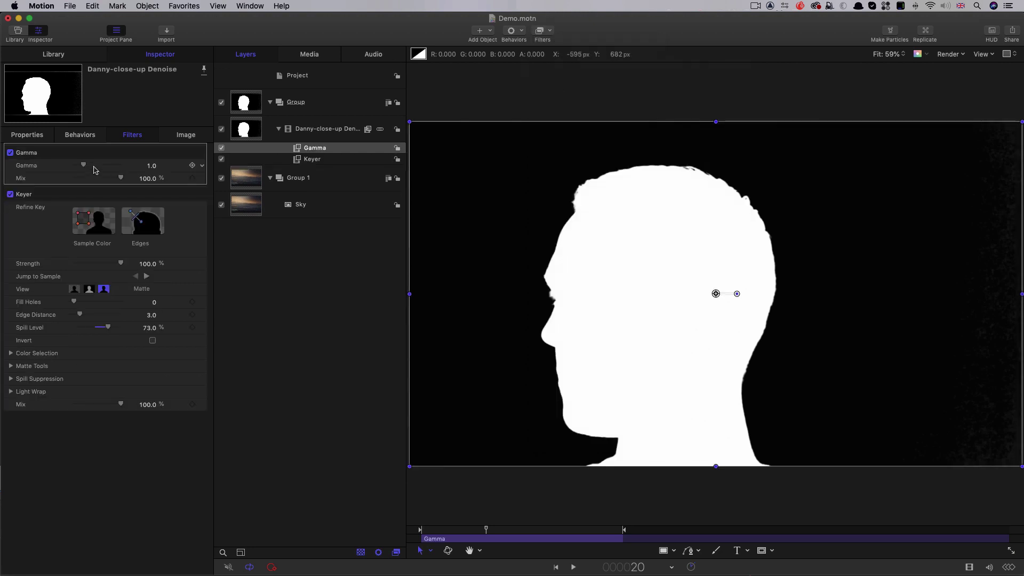
{"action": "left_click_drag", "start_coordinate": [83, 165], "coordinate": [121, 165]}
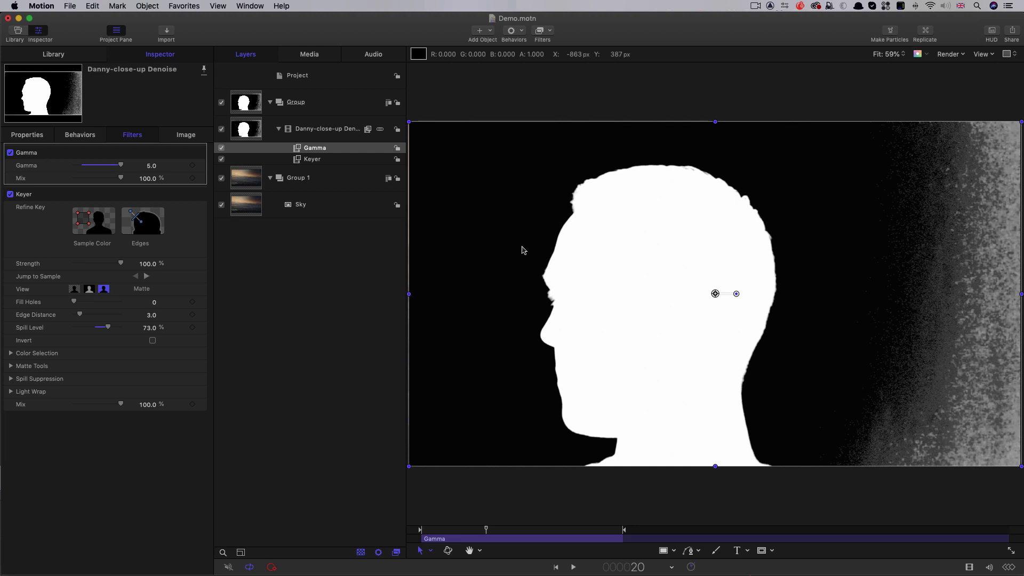
Step: Mask off the noisy right side with a Rectangle Mask, disable Gamma, and show the Composite view
{"action": "left_click", "coordinate": [761, 550]}
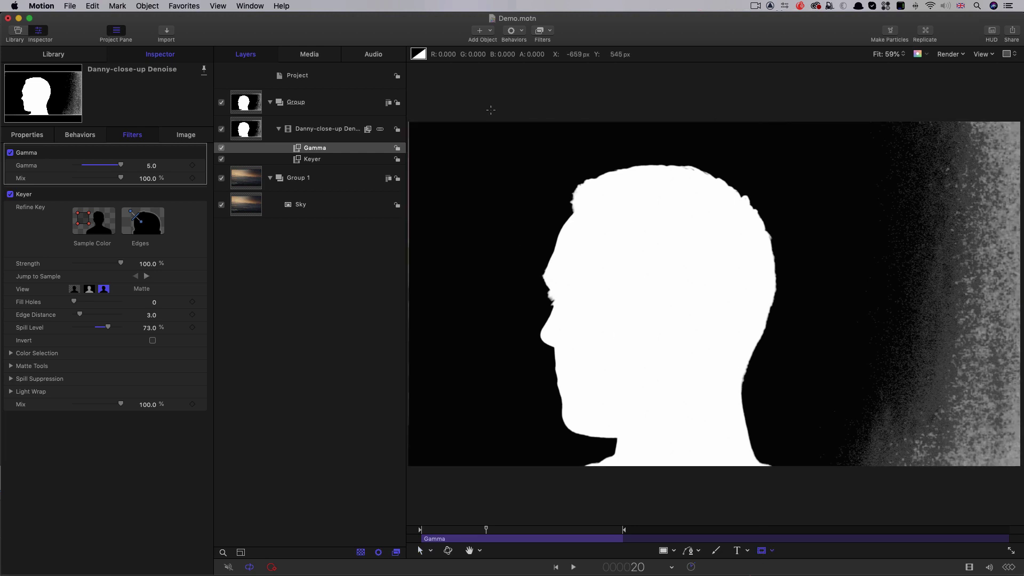
{"action": "left_click_drag", "start_coordinate": [800, 109], "coordinate": [357, 489]}
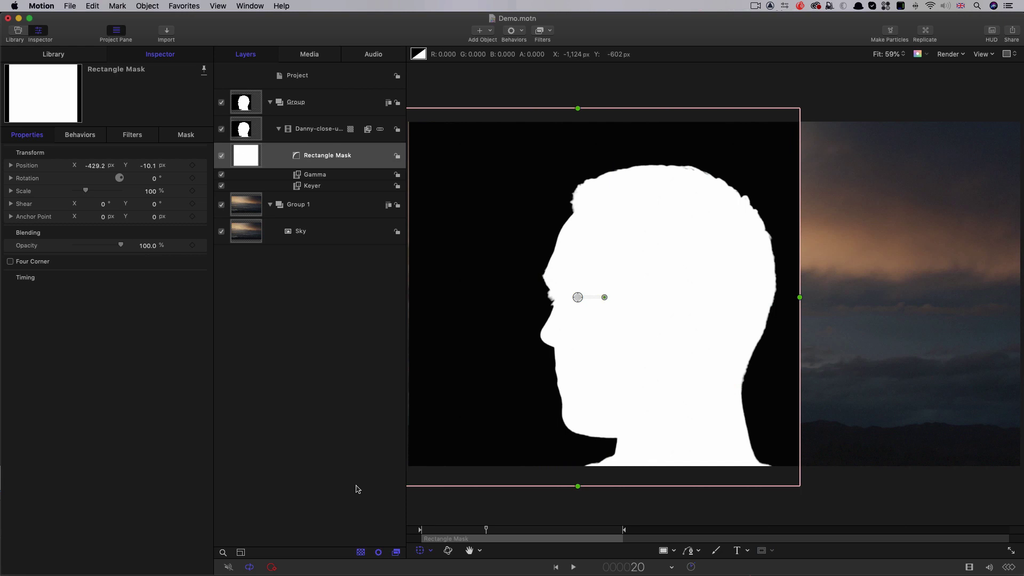
{"action": "left_click", "coordinate": [141, 135]}
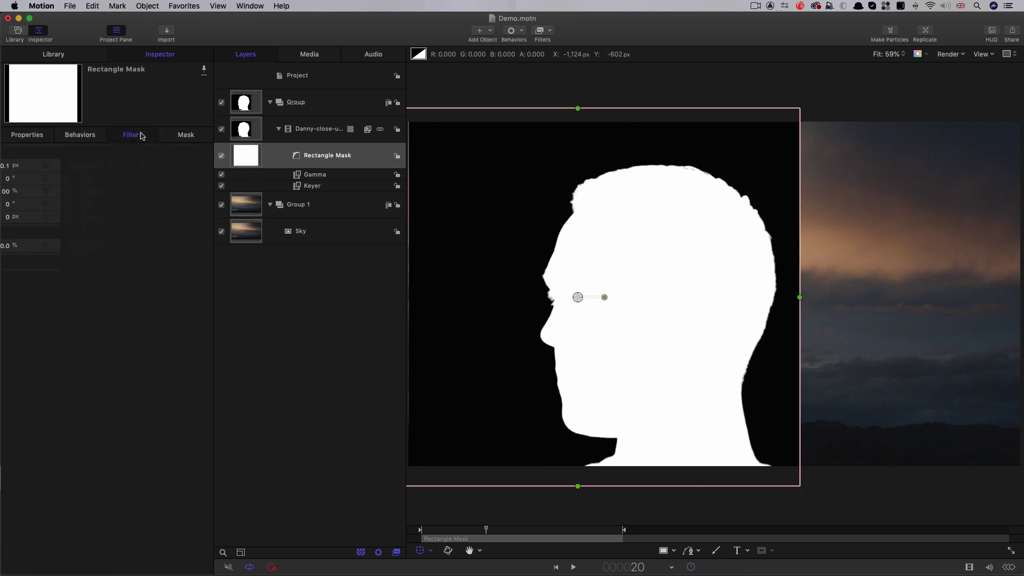
{"action": "left_click", "coordinate": [312, 186]}
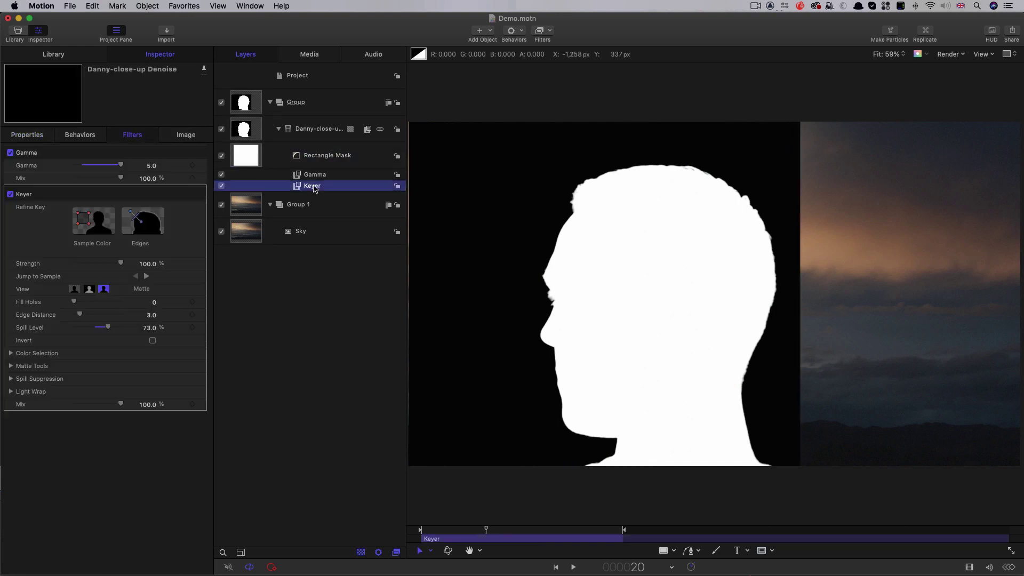
{"action": "left_click", "coordinate": [221, 174]}
{"action": "left_click", "coordinate": [75, 289]}
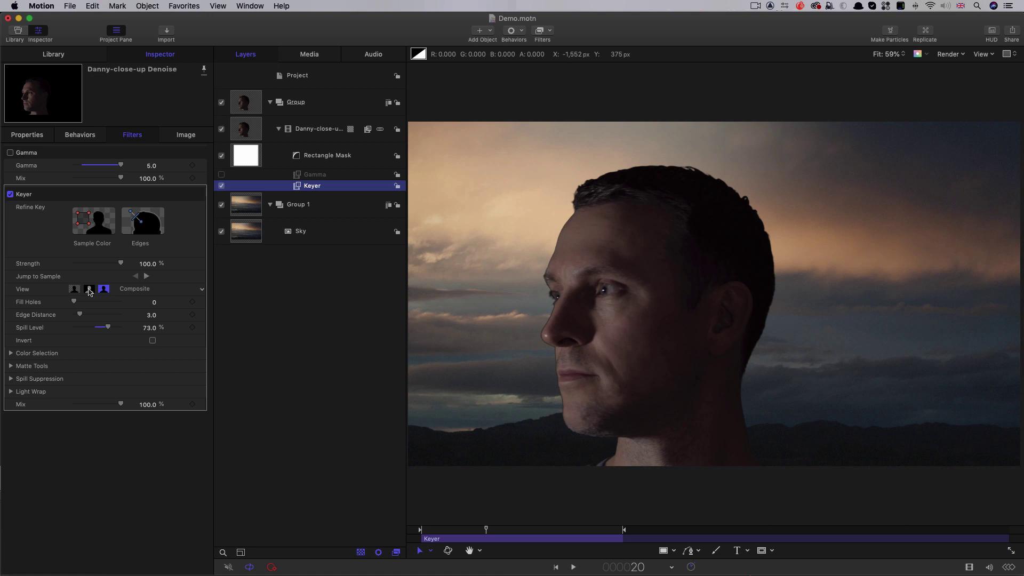
Step: Zoom into the face edge and try a Matte Tools Shrink/Expand of -5.0, then reset it to 0
{"action": "key", "text": "z"}
{"action": "left_click", "coordinate": [591, 385]}
{"action": "scroll", "coordinate": [591, 386], "scroll_direction": "down", "scroll_amount": 5}
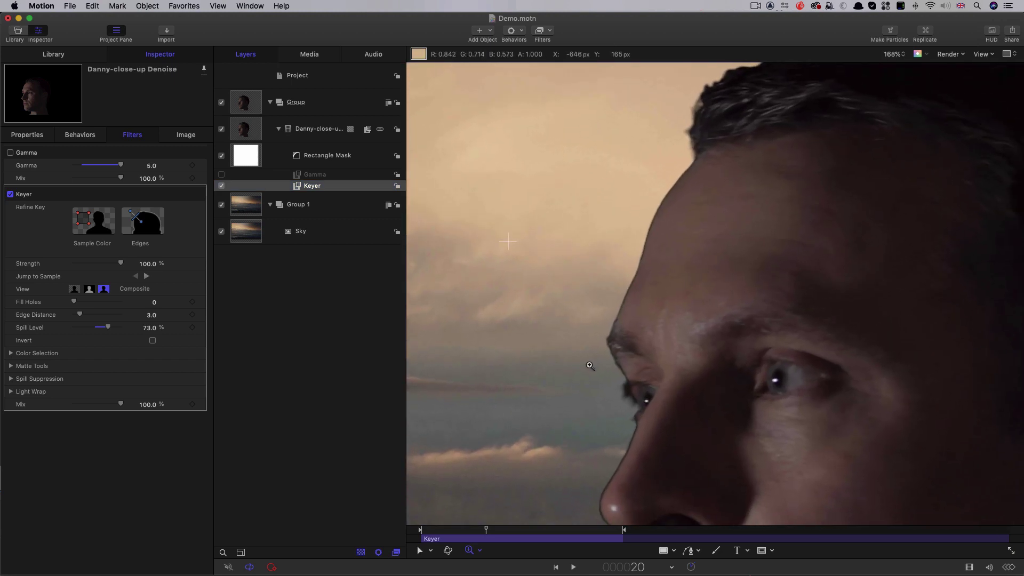
{"action": "scroll", "coordinate": [611, 364], "scroll_direction": "down", "scroll_amount": 8}
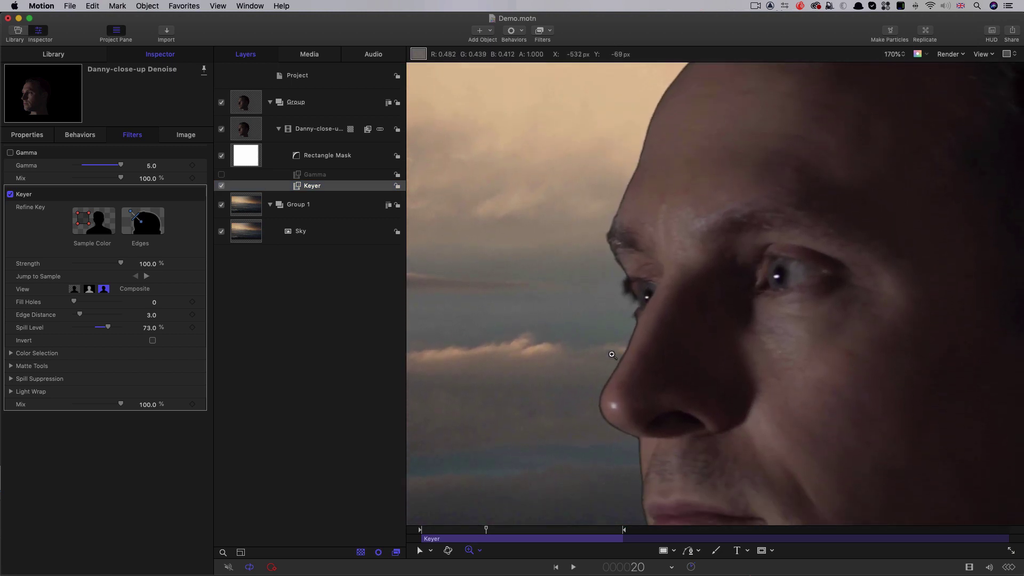
{"action": "scroll", "coordinate": [612, 355], "scroll_direction": "down", "scroll_amount": 1}
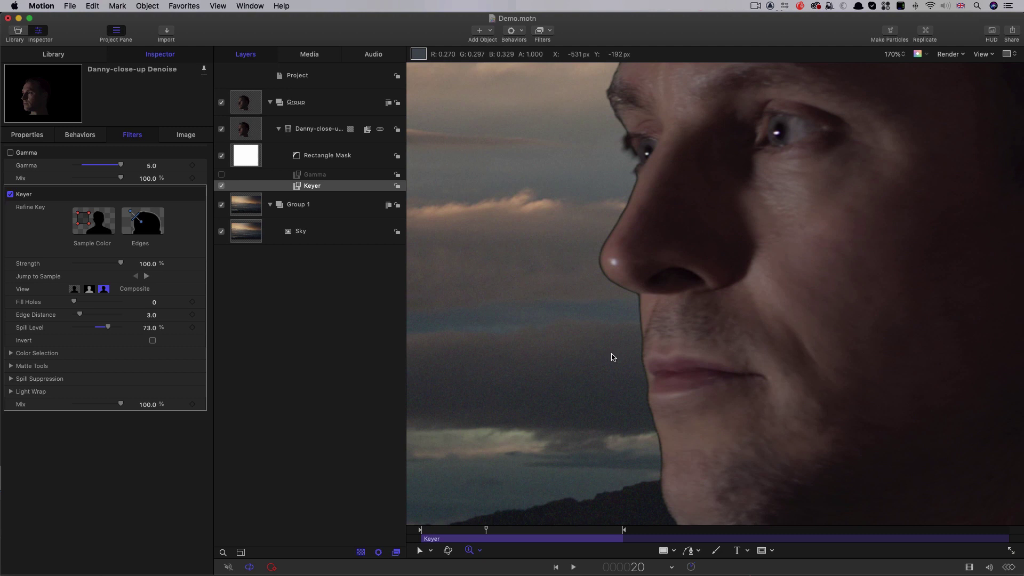
{"action": "left_click", "coordinate": [11, 366]}
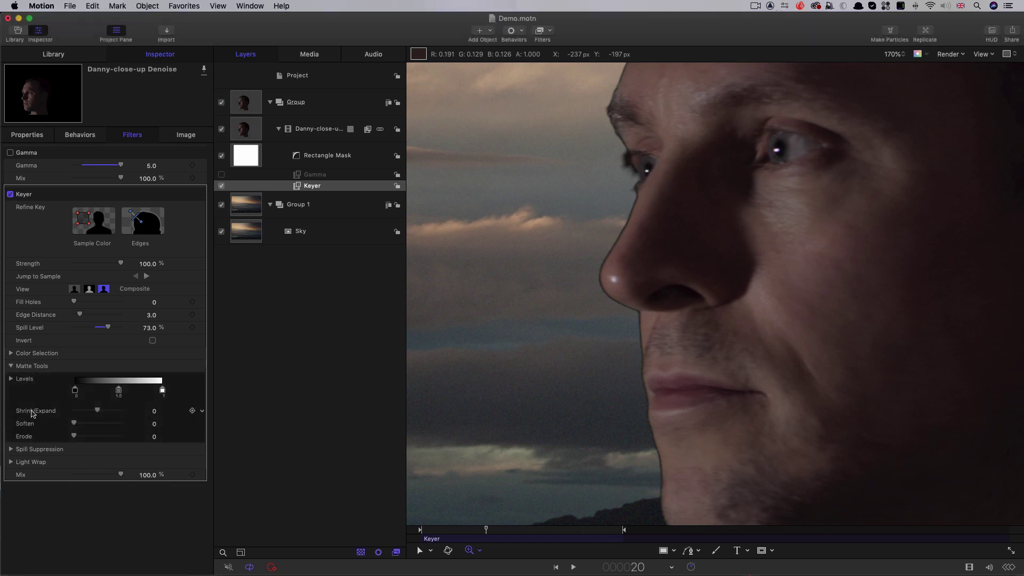
{"action": "left_click_drag", "start_coordinate": [101, 413], "coordinate": [86, 413]}
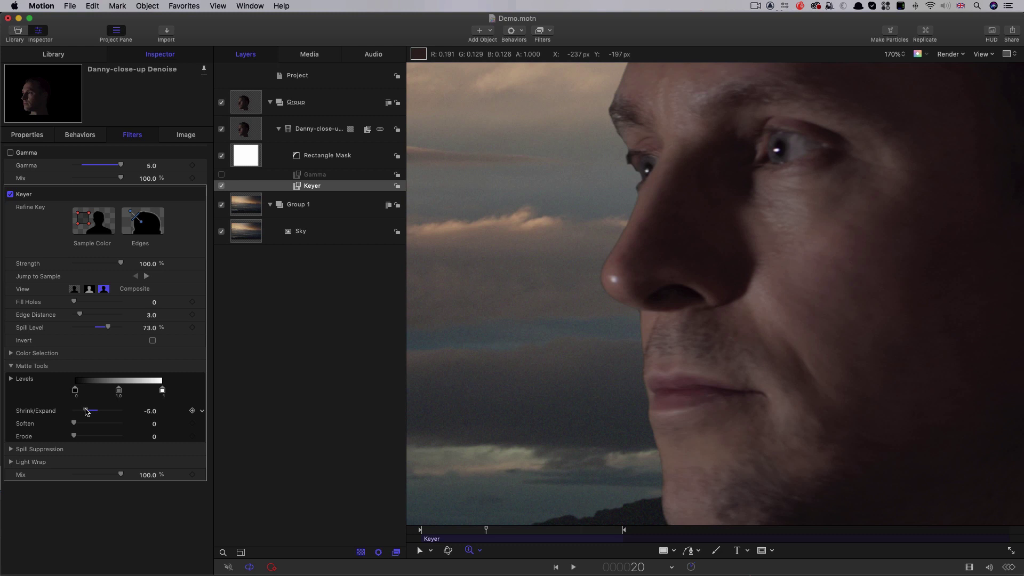
{"action": "left_click_drag", "start_coordinate": [86, 412], "coordinate": [97, 411]}
Step: Set Shrink/Expand to -5.0 again, fit the canvas, and compare matte and composite views
{"action": "scroll", "coordinate": [572, 387], "scroll_direction": "up", "scroll_amount": 8}
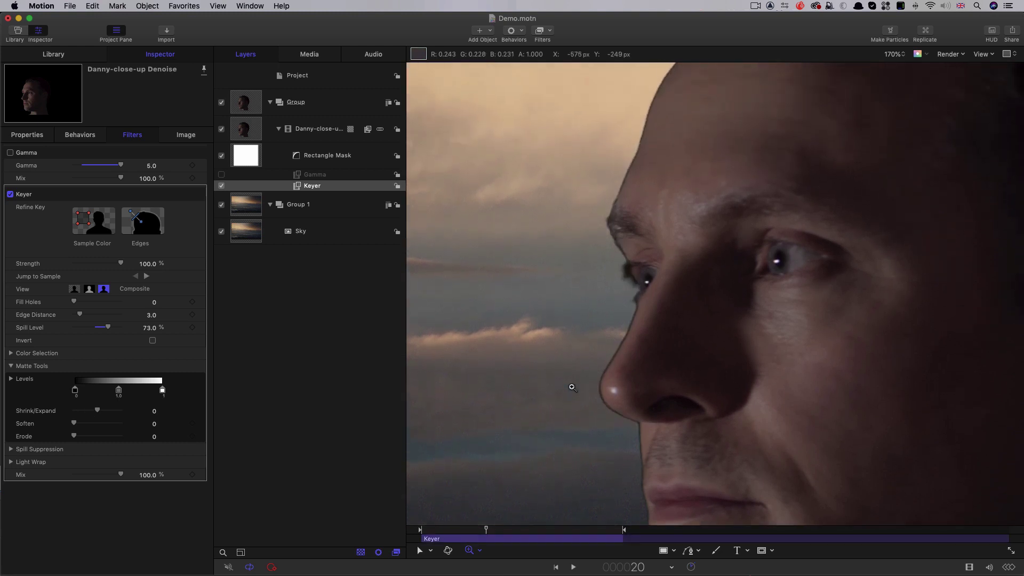
{"action": "scroll", "coordinate": [572, 388], "scroll_direction": "up", "scroll_amount": 10}
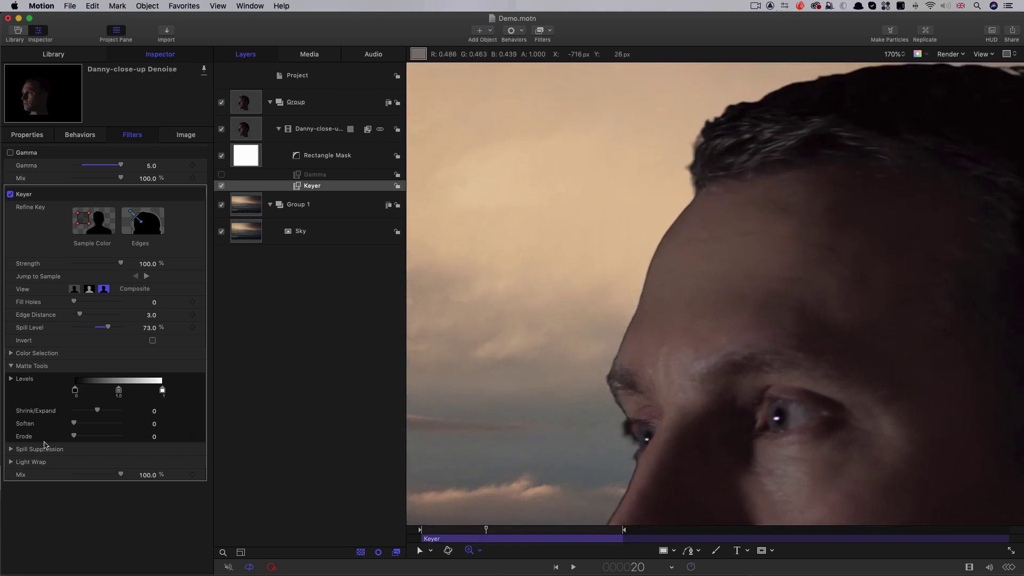
{"action": "left_click_drag", "start_coordinate": [98, 411], "coordinate": [87, 412]}
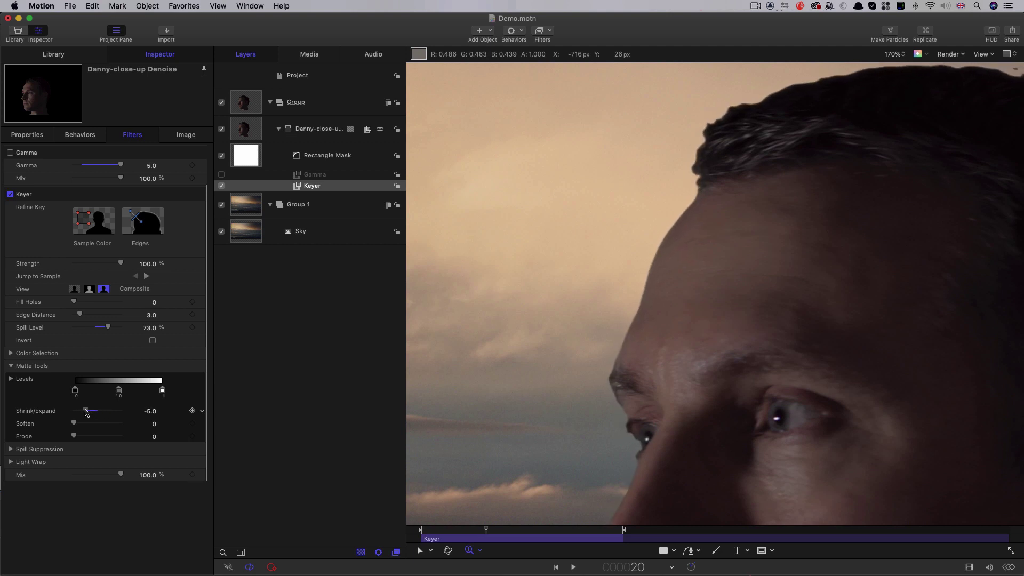
{"action": "scroll", "coordinate": [710, 373], "scroll_direction": "down", "scroll_amount": 5}
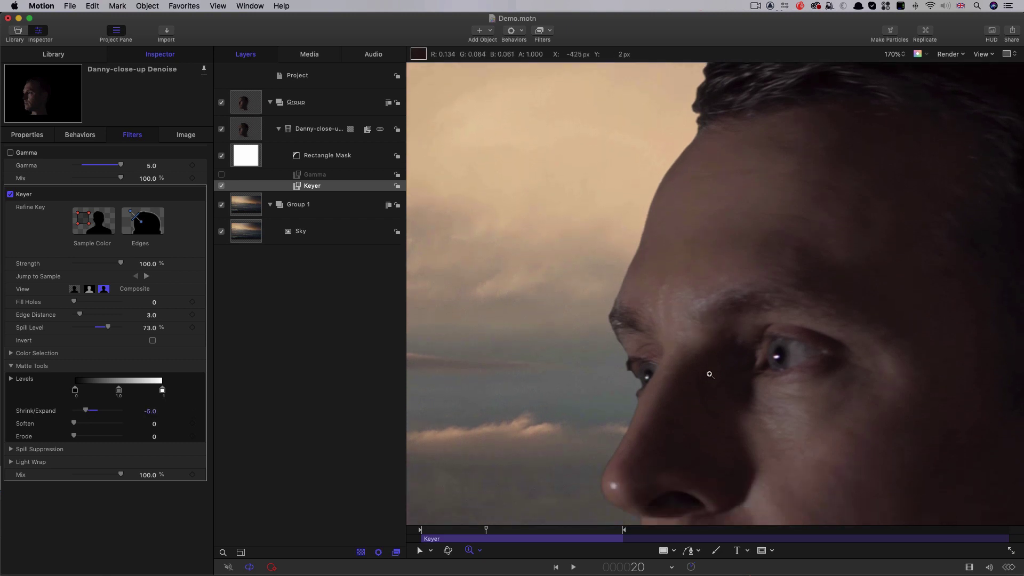
{"action": "scroll", "coordinate": [709, 374], "scroll_direction": "down", "scroll_amount": 5}
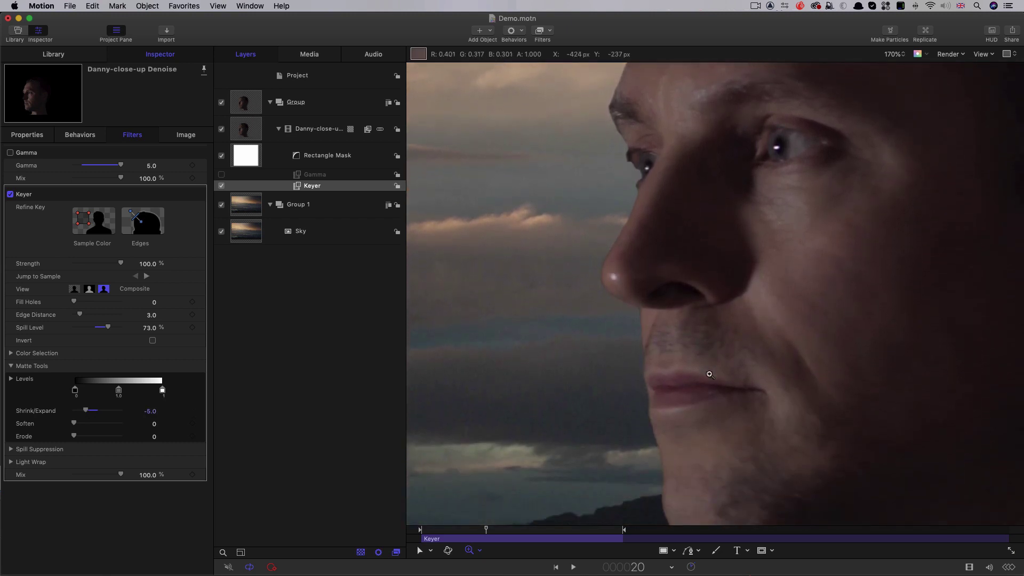
{"action": "key", "text": "shift+z"}
{"action": "left_click", "coordinate": [89, 289]}
{"action": "left_click", "coordinate": [104, 289]}
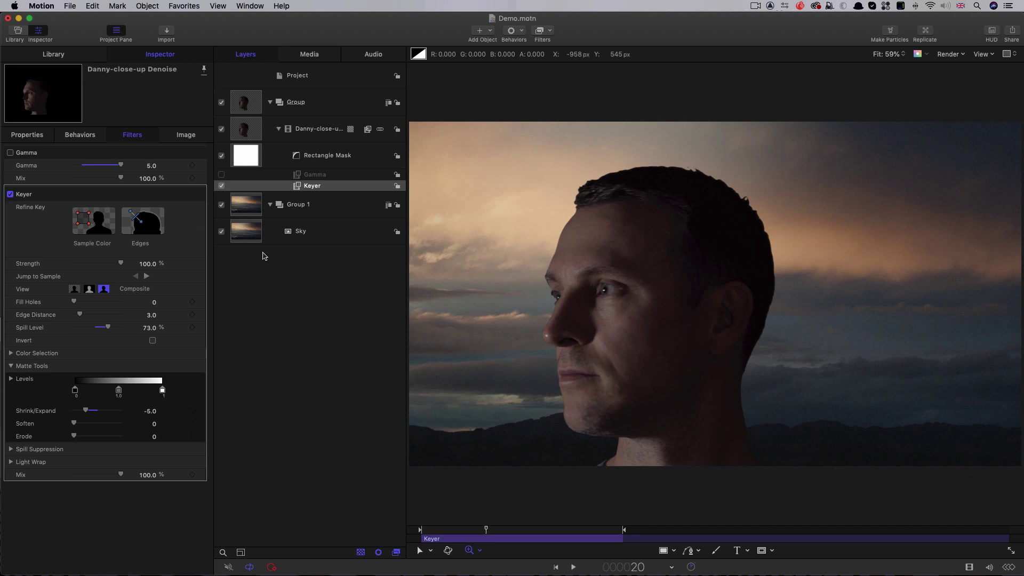
Step: Export the composite as Danny on Sky.mov in Apple ProRes 422 HQ, then view the Keyer matte
{"action": "left_click", "coordinate": [1012, 32]}
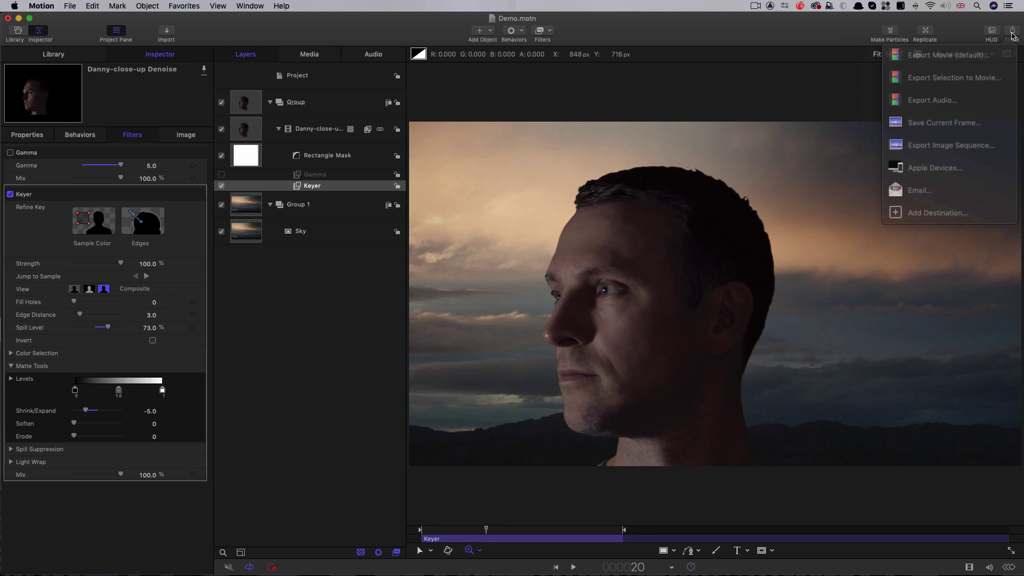
{"action": "left_click", "coordinate": [967, 60]}
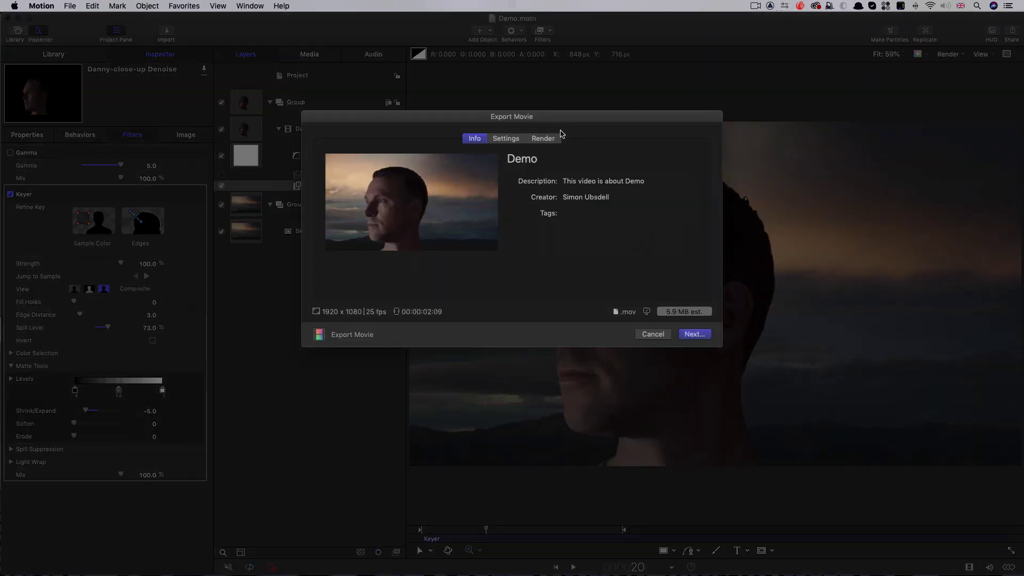
{"action": "left_click", "coordinate": [508, 138]}
{"action": "left_click", "coordinate": [644, 197]}
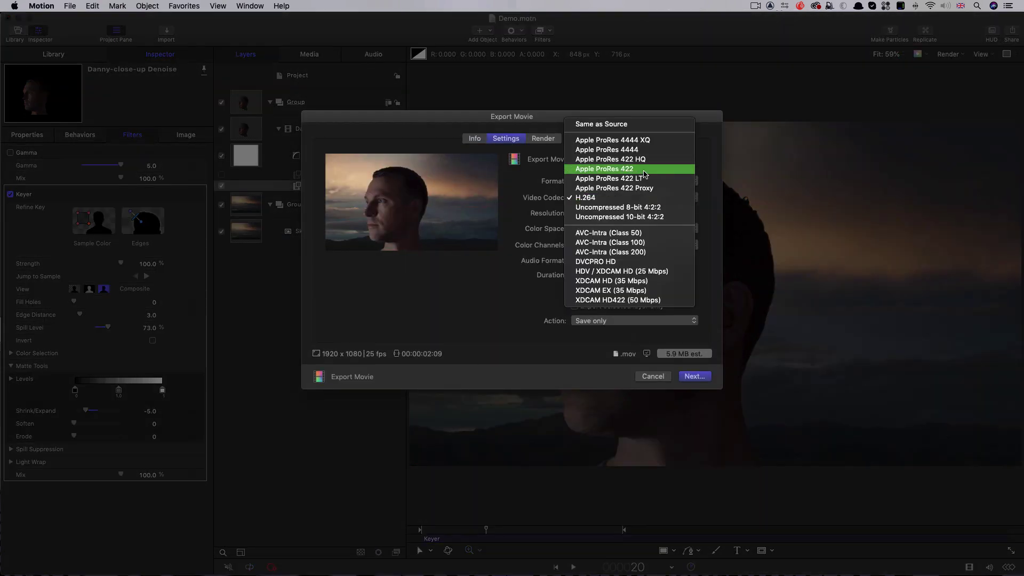
{"action": "key", "text": "Escape"}
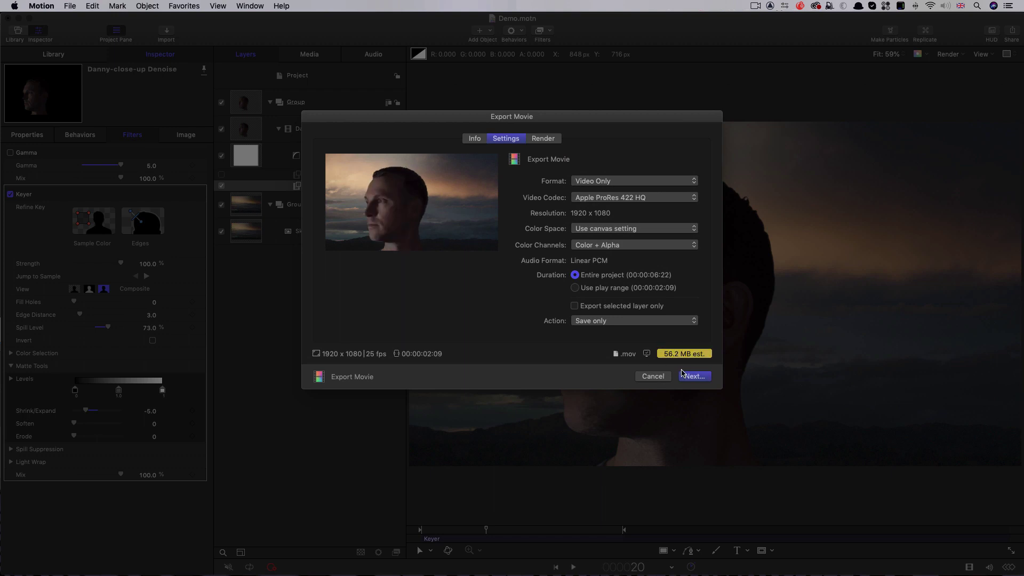
{"action": "left_click", "coordinate": [694, 376]}
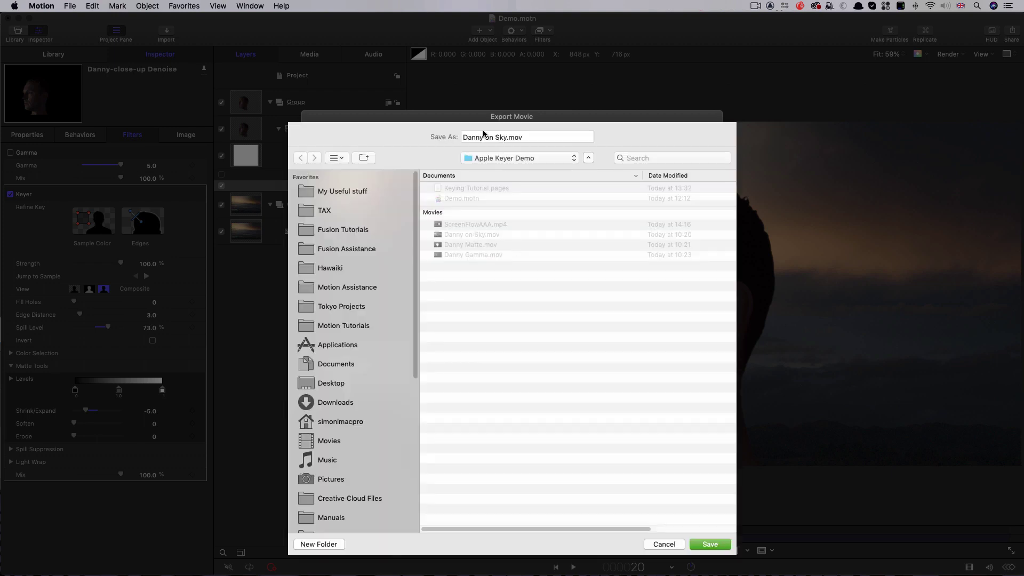
{"action": "left_click", "coordinate": [709, 545]}
{"action": "left_click", "coordinate": [90, 290]}
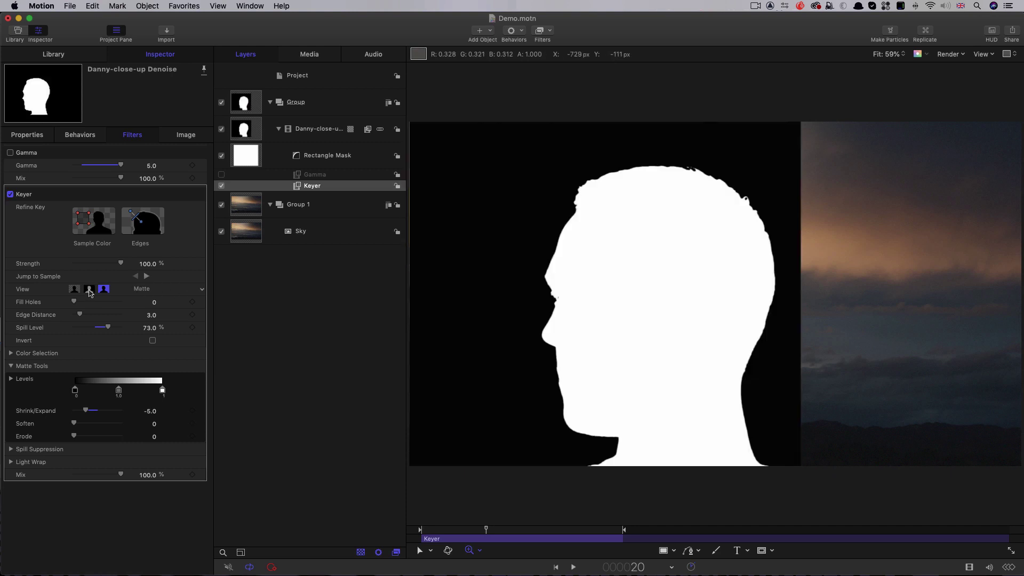
Step: Hide the sky group and export the matte as Danny Matte.mov, replacing the existing file
{"action": "left_click", "coordinate": [222, 205]}
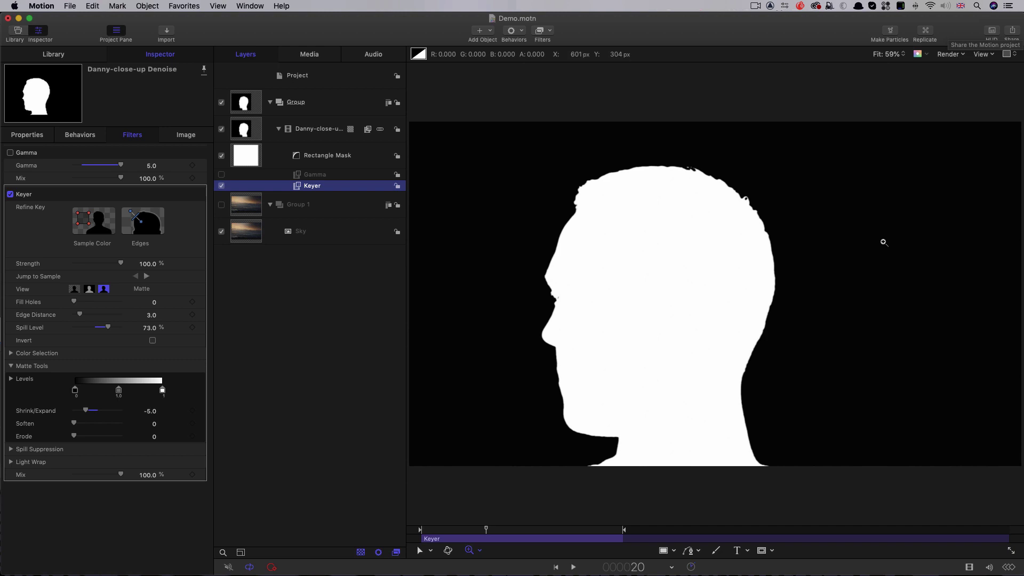
{"action": "left_click", "coordinate": [1011, 30]}
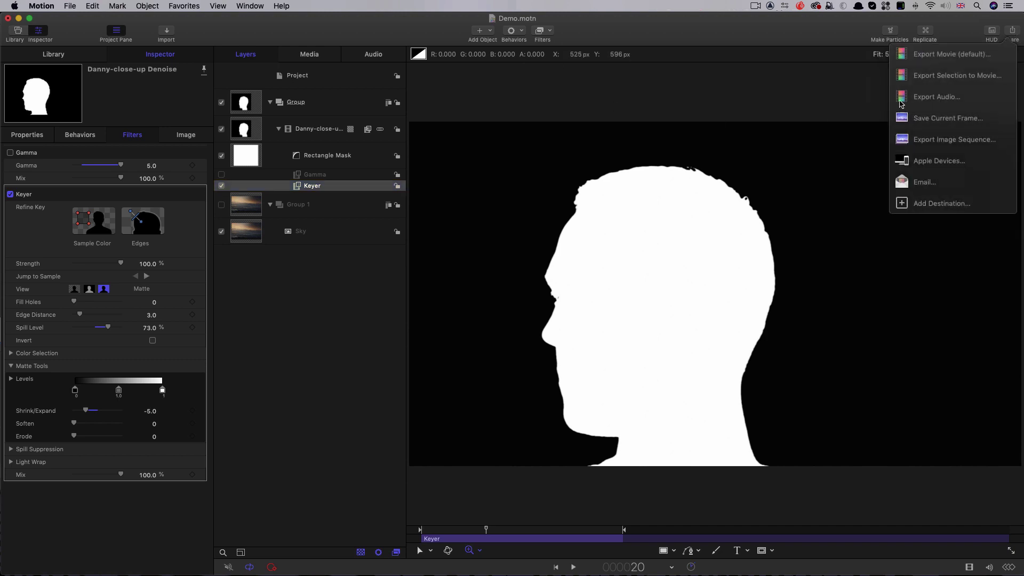
{"action": "left_click", "coordinate": [946, 60]}
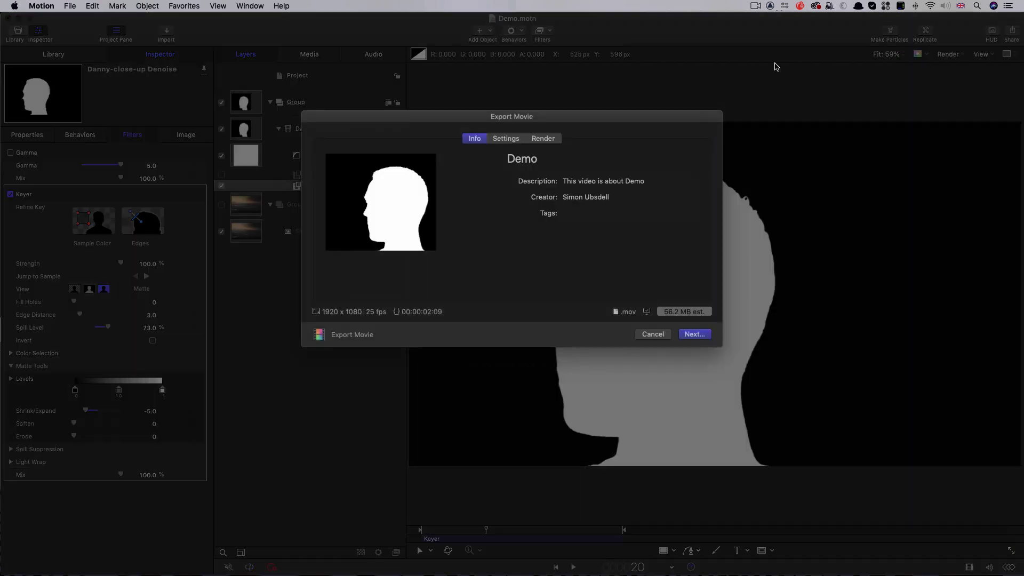
{"action": "left_click", "coordinate": [504, 138]}
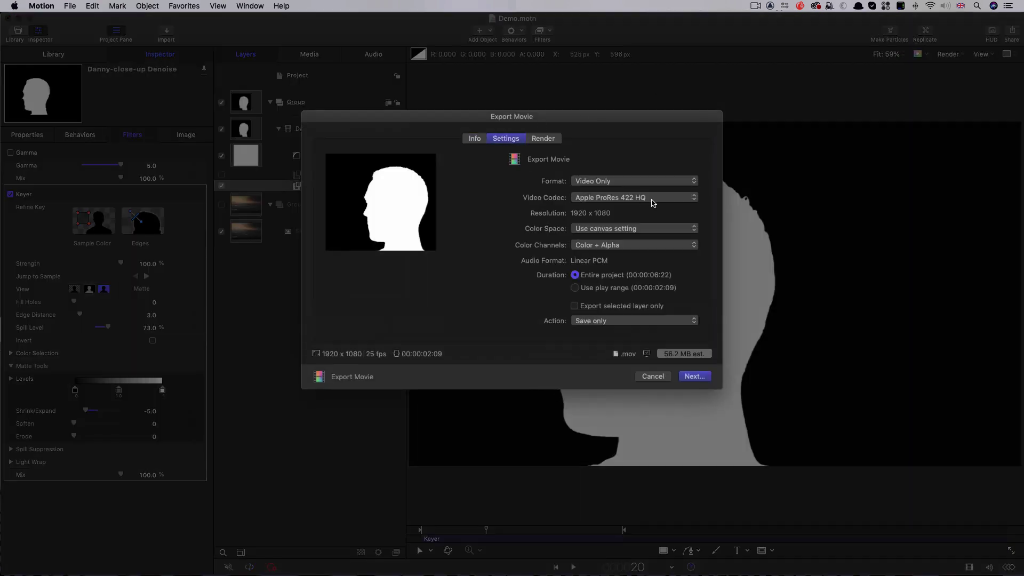
{"action": "left_click", "coordinate": [695, 378]}
{"action": "left_click", "coordinate": [463, 245]}
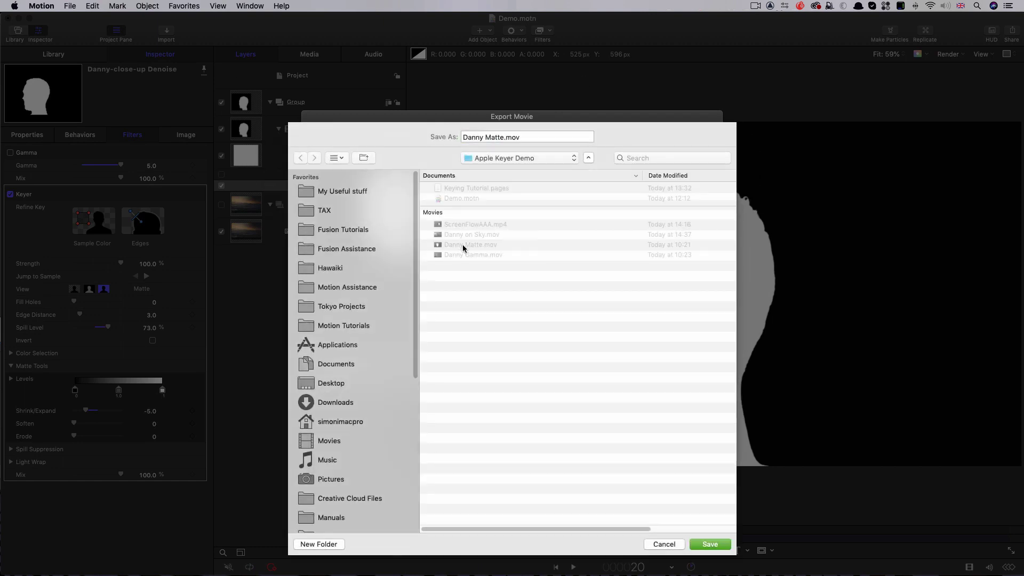
{"action": "left_click", "coordinate": [719, 549]}
{"action": "left_click", "coordinate": [597, 184]}
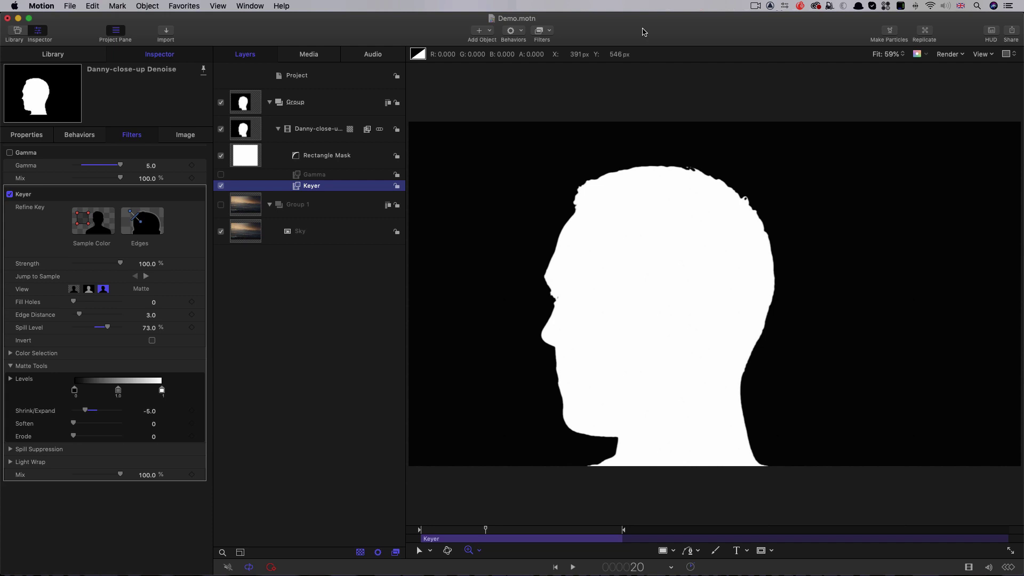
Step: Delete the Rectangle Mask, Gamma and Keyer from the close-up clip
{"action": "left_click", "coordinate": [313, 158]}
{"action": "left_click", "coordinate": [311, 188], "text": "shift"}
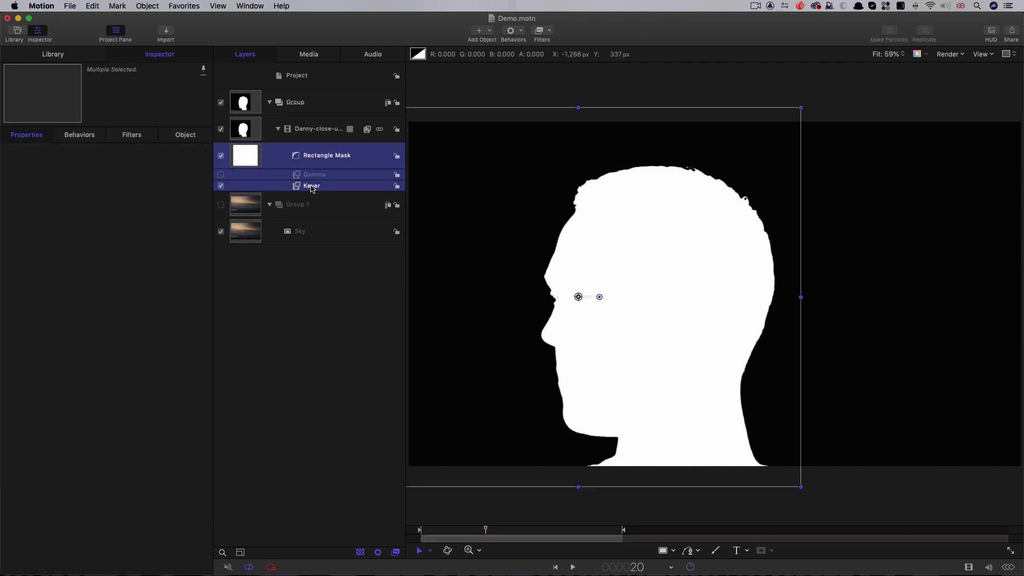
{"action": "key", "text": "Delete"}
Step: Apply Hawaiki Keyer 4.5 (Green) to the Danny-close-up Denoise clip
{"action": "left_click", "coordinate": [331, 129]}
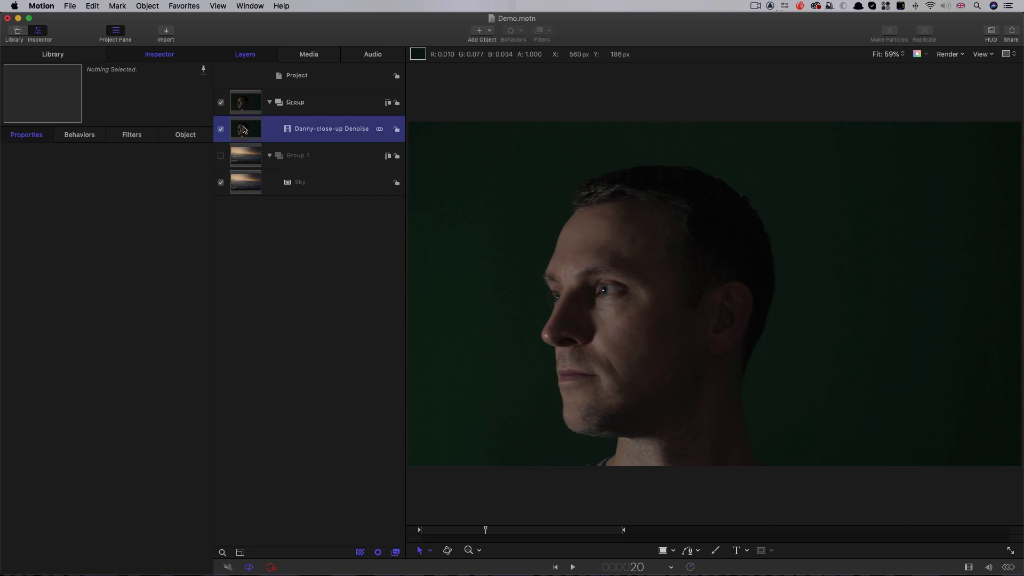
{"action": "left_click", "coordinate": [551, 31]}
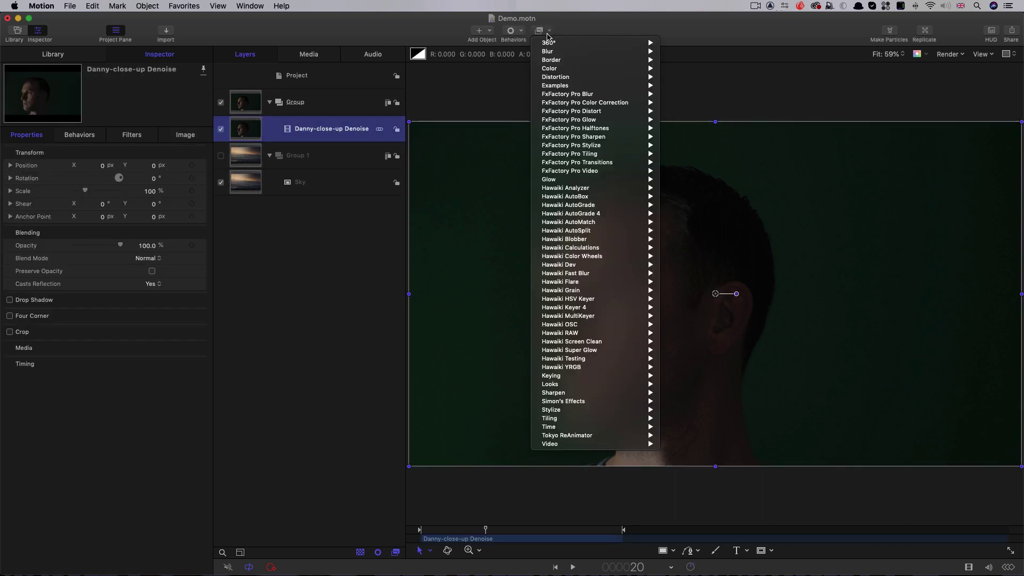
{"action": "mouse_move", "coordinate": [585, 309]}
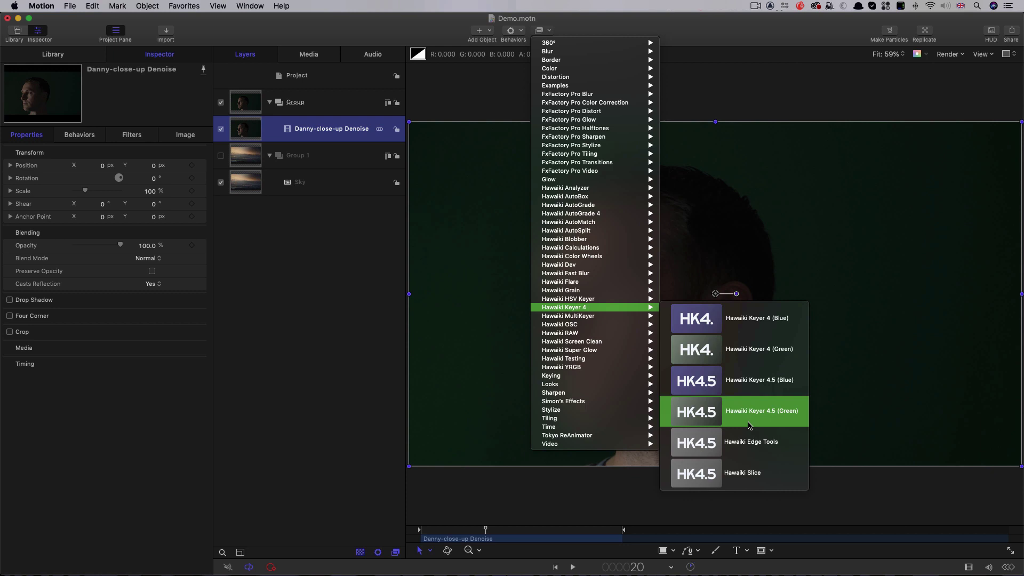
{"action": "left_click", "coordinate": [705, 413]}
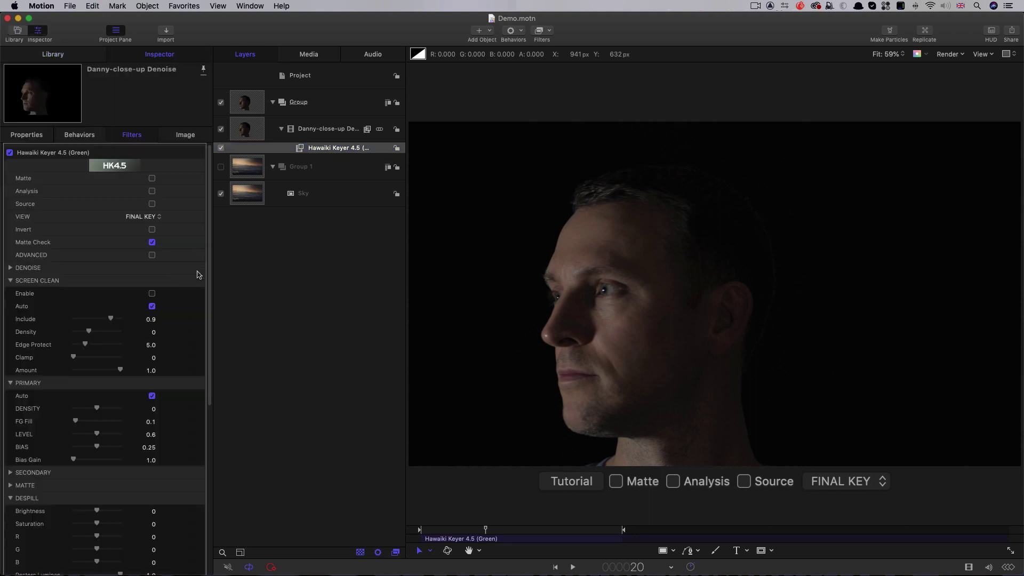
Step: Check the Hawaiki matte, switch on the Analysis view, and set Primary Density to 0.08
{"action": "left_click_drag", "start_coordinate": [208, 384], "coordinate": [205, 480]}
{"action": "scroll", "coordinate": [197, 320], "scroll_direction": "up", "scroll_amount": 5}
{"action": "left_click", "coordinate": [619, 482]}
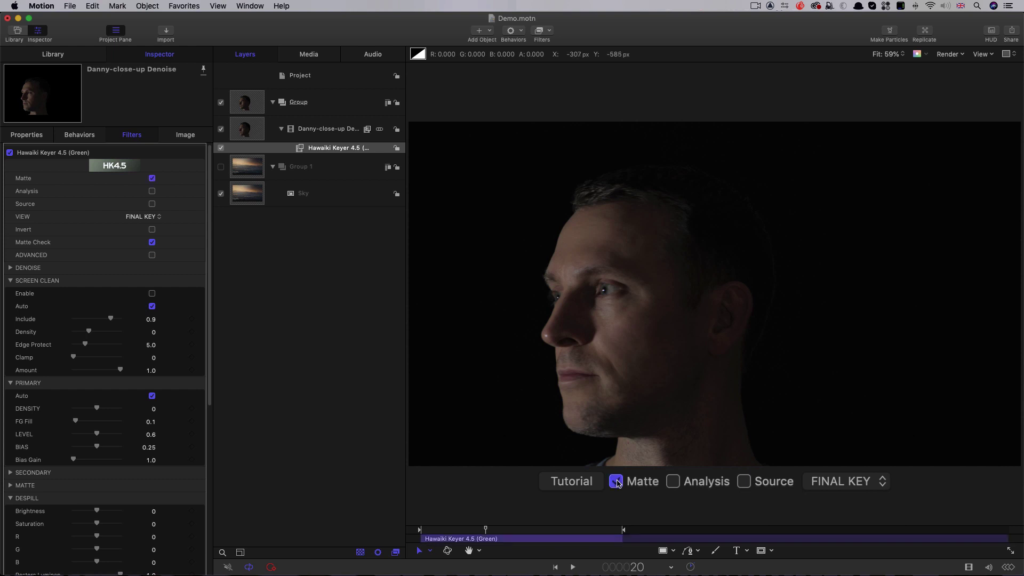
{"action": "left_click", "coordinate": [617, 483]}
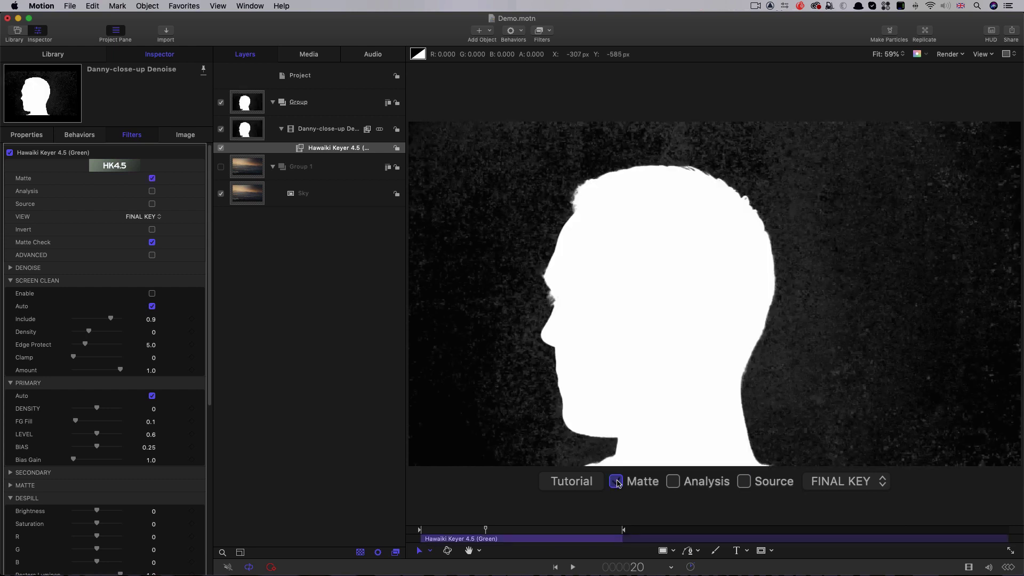
{"action": "left_click", "coordinate": [673, 483]}
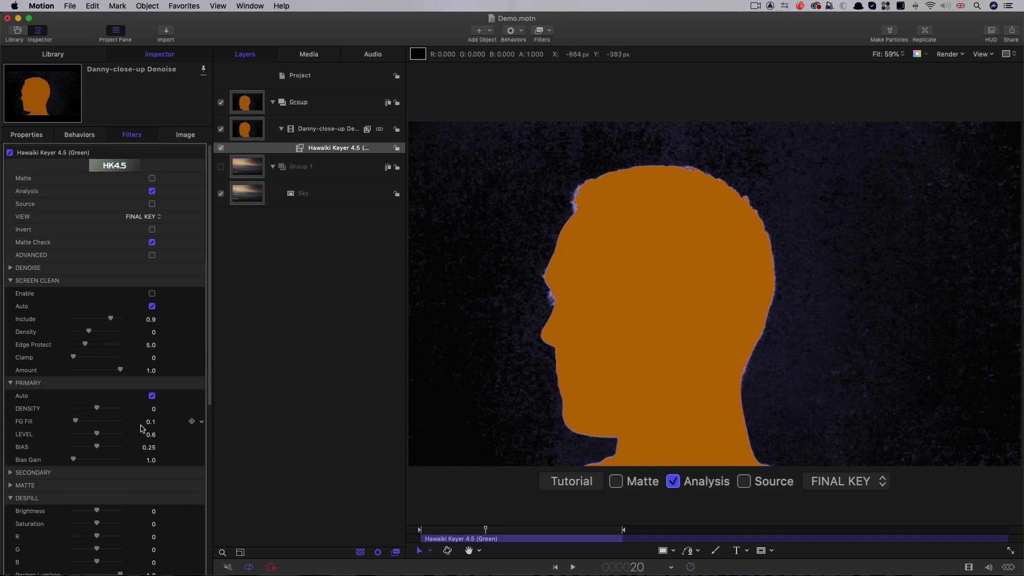
{"action": "left_click_drag", "start_coordinate": [154, 409], "coordinate": [155, 408]}
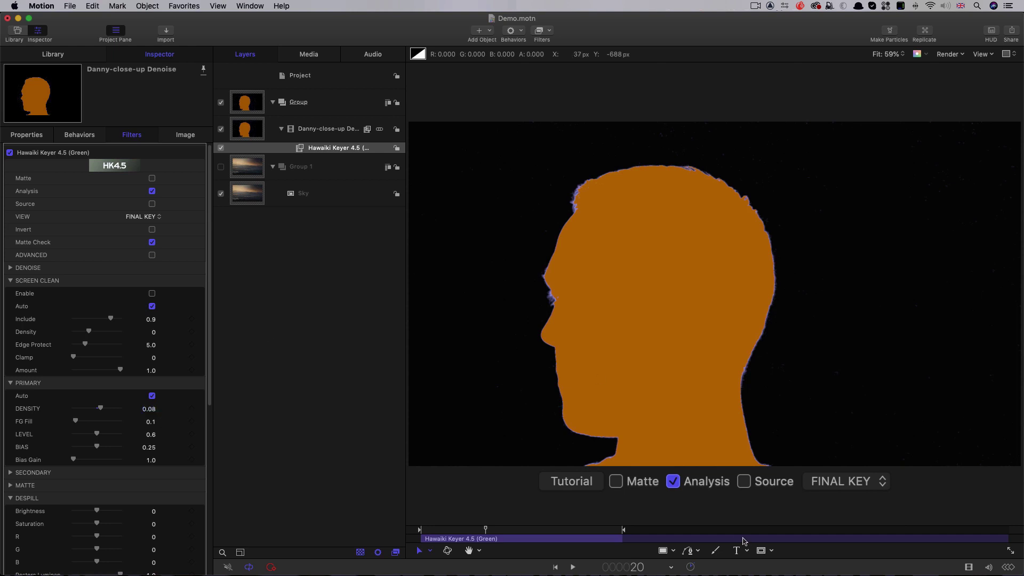
{"action": "left_click", "coordinate": [674, 482]}
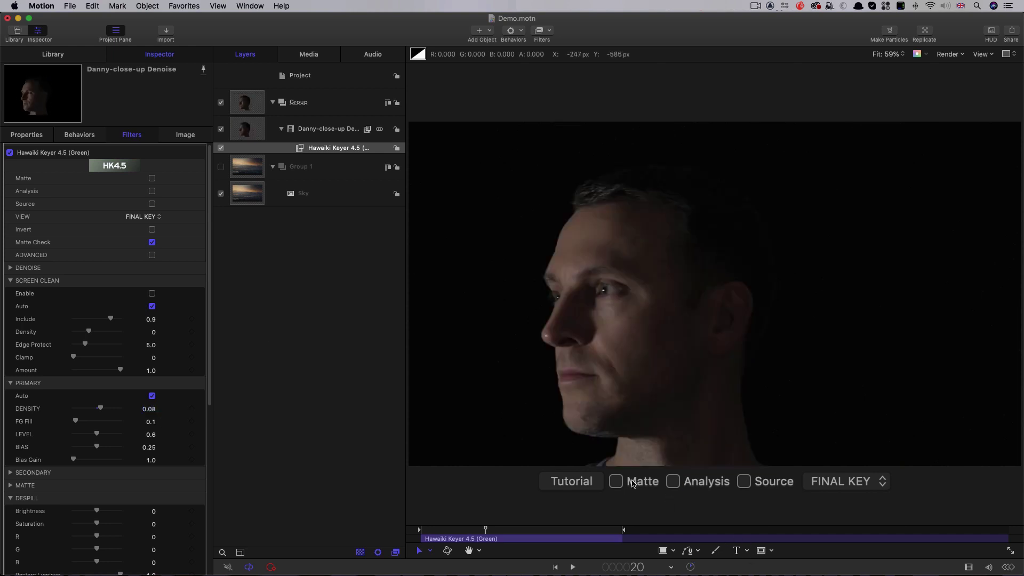
{"action": "left_click", "coordinate": [616, 481]}
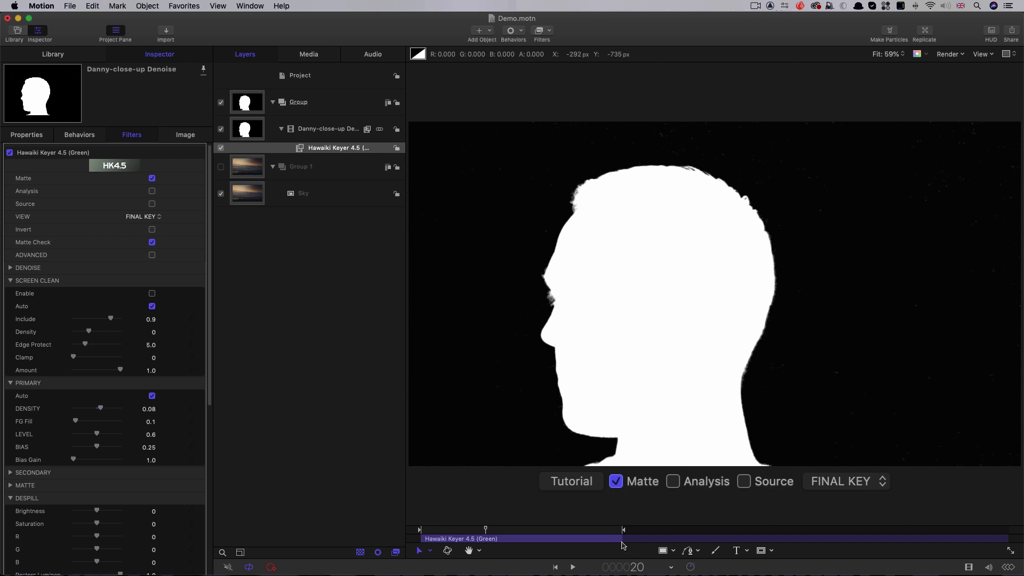
{"action": "scroll", "coordinate": [573, 379], "scroll_direction": "up", "scroll_amount": 5}
{"action": "scroll", "coordinate": [574, 379], "scroll_direction": "left", "scroll_amount": 5}
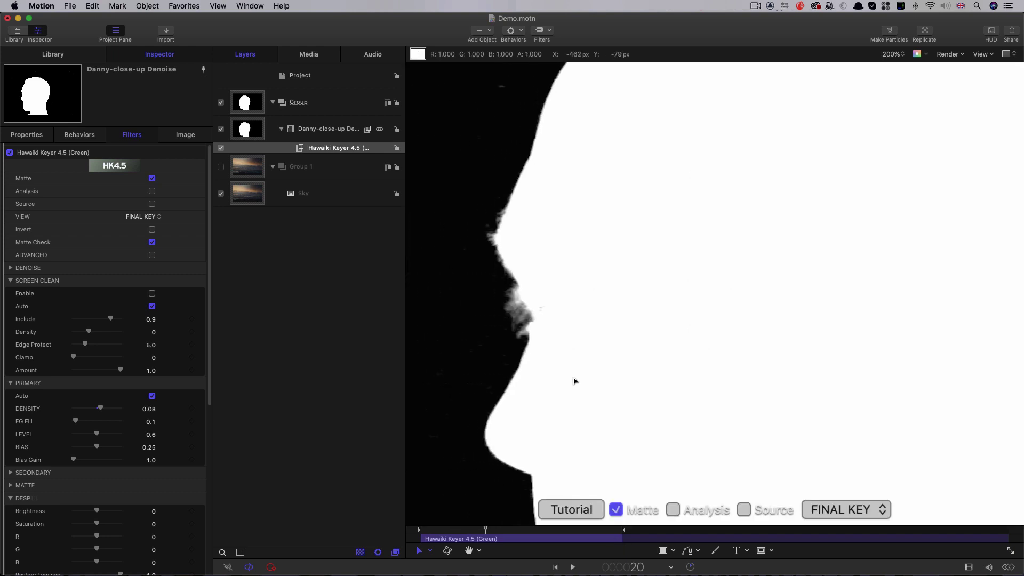
{"action": "scroll", "coordinate": [574, 380], "scroll_direction": "up", "scroll_amount": 1}
{"action": "key", "text": "super+minus"}
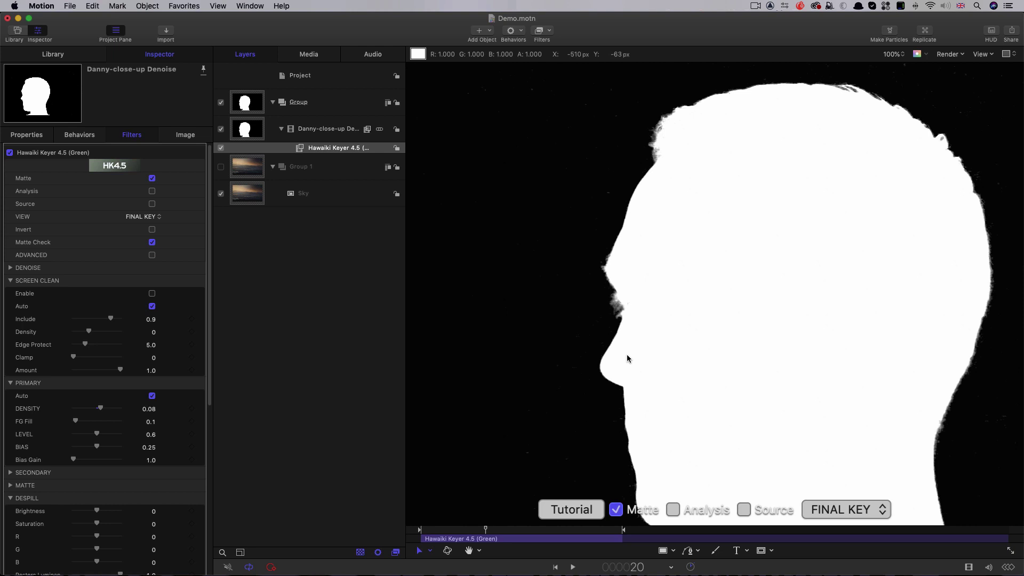
{"action": "left_click", "coordinate": [616, 509]}
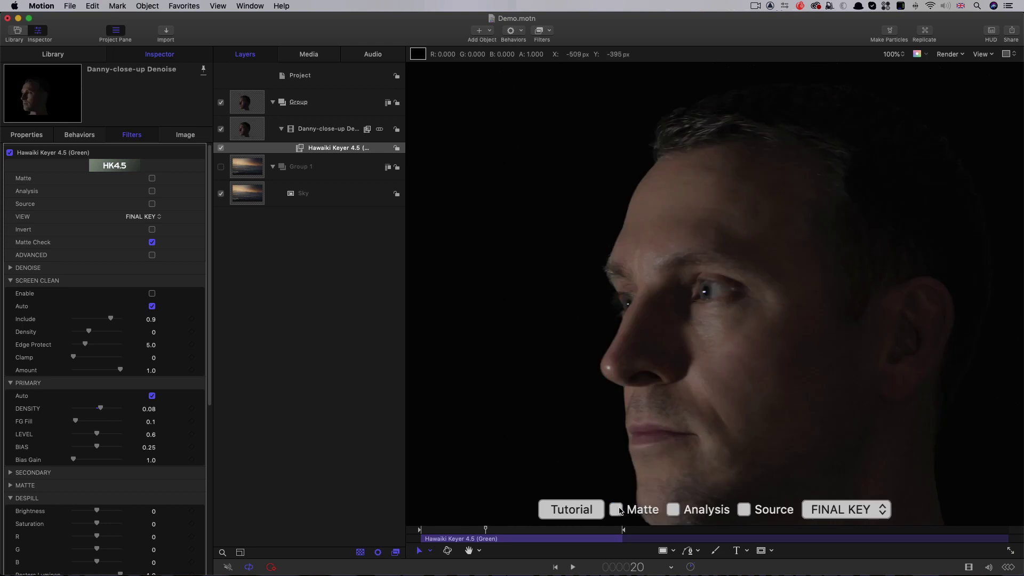
Step: Show the Group 1 sky behind the face and enable Edge Replace under Edge Tools
{"action": "left_click", "coordinate": [221, 167]}
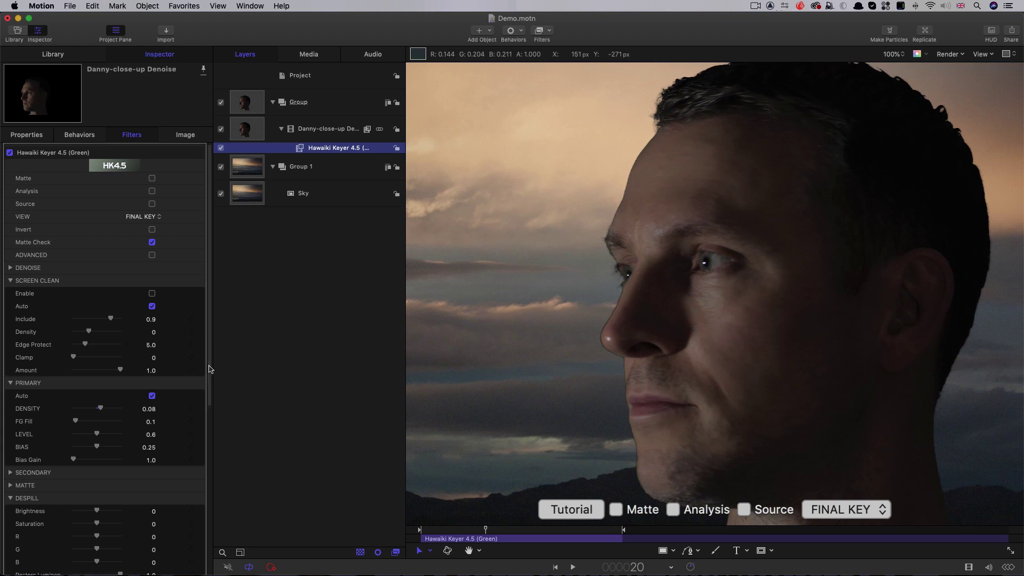
{"action": "scroll", "coordinate": [210, 368], "scroll_direction": "down", "scroll_amount": 5}
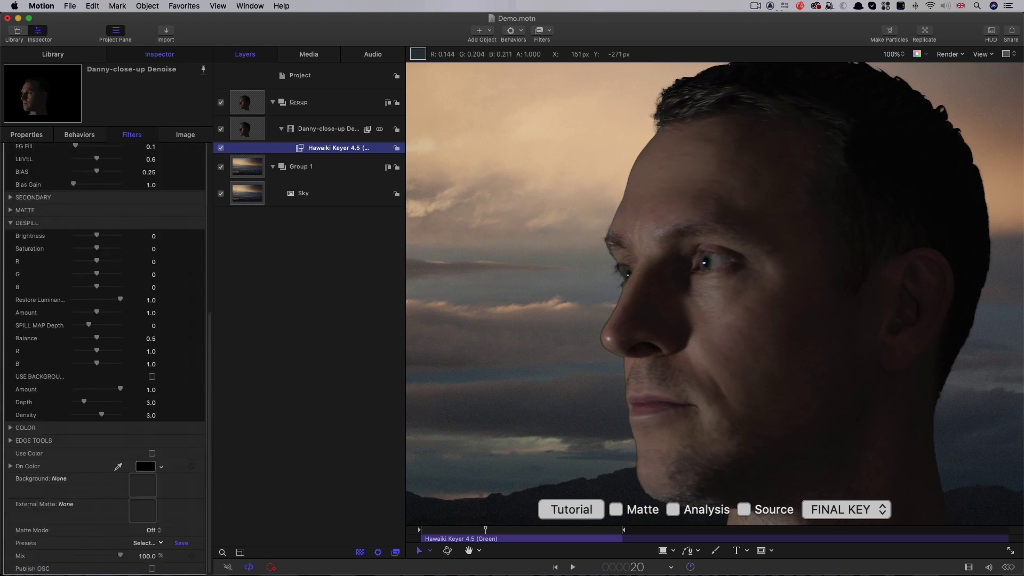
{"action": "left_click", "coordinate": [11, 440]}
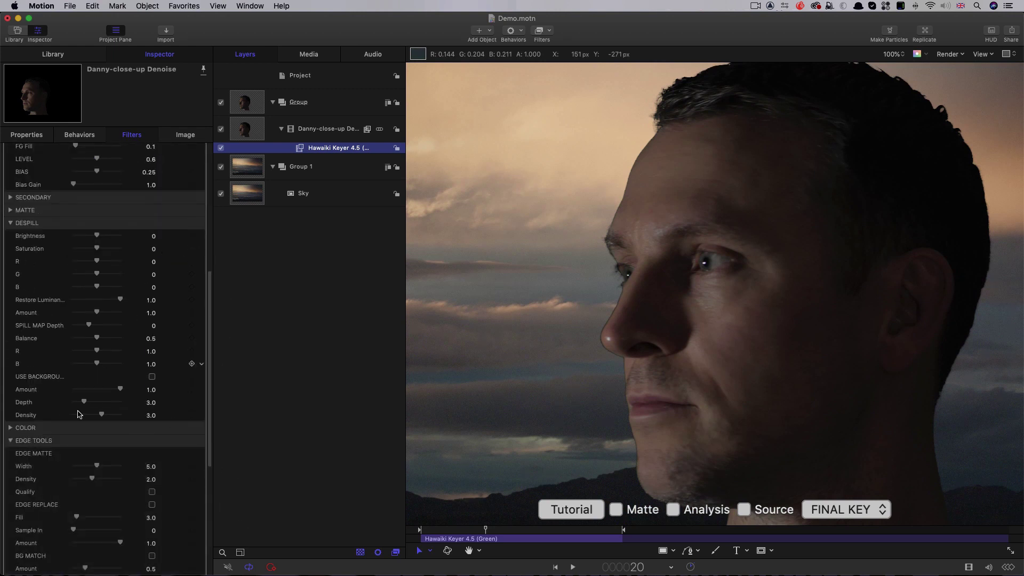
{"action": "left_click", "coordinate": [152, 505]}
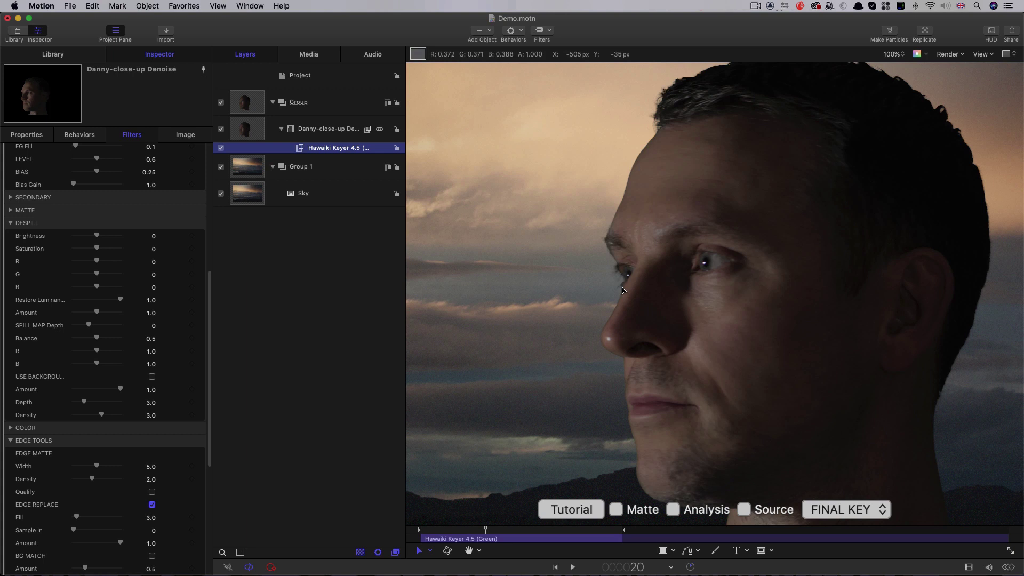
Step: Add Hawaiki Edge Tools from the Hawaiki Keyer 4 filters to the clip
{"action": "left_click", "coordinate": [549, 31]}
{"action": "mouse_move", "coordinate": [587, 307]}
{"action": "left_click", "coordinate": [699, 444]}
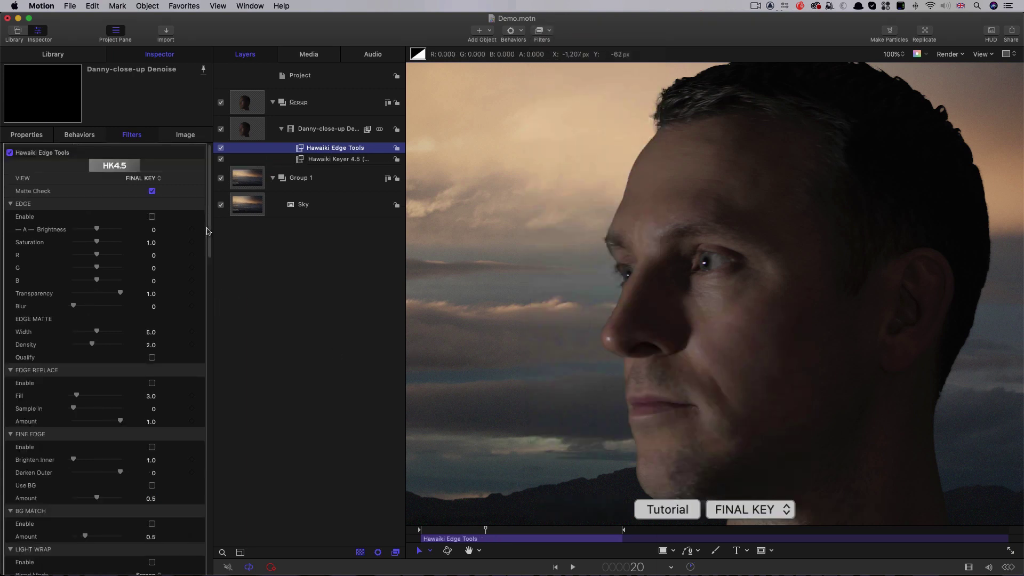
{"action": "left_click_drag", "start_coordinate": [208, 231], "coordinate": [226, 208]}
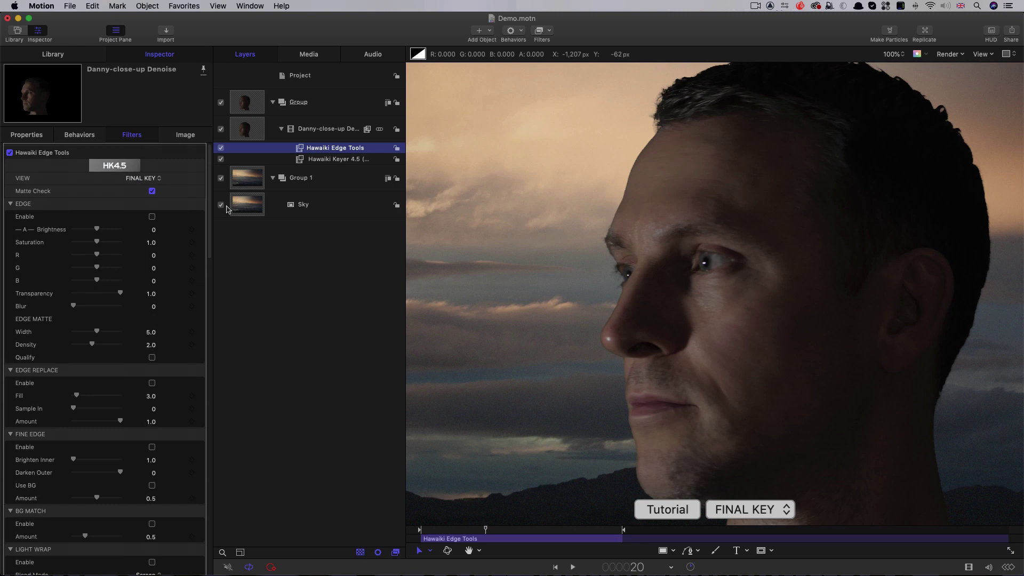